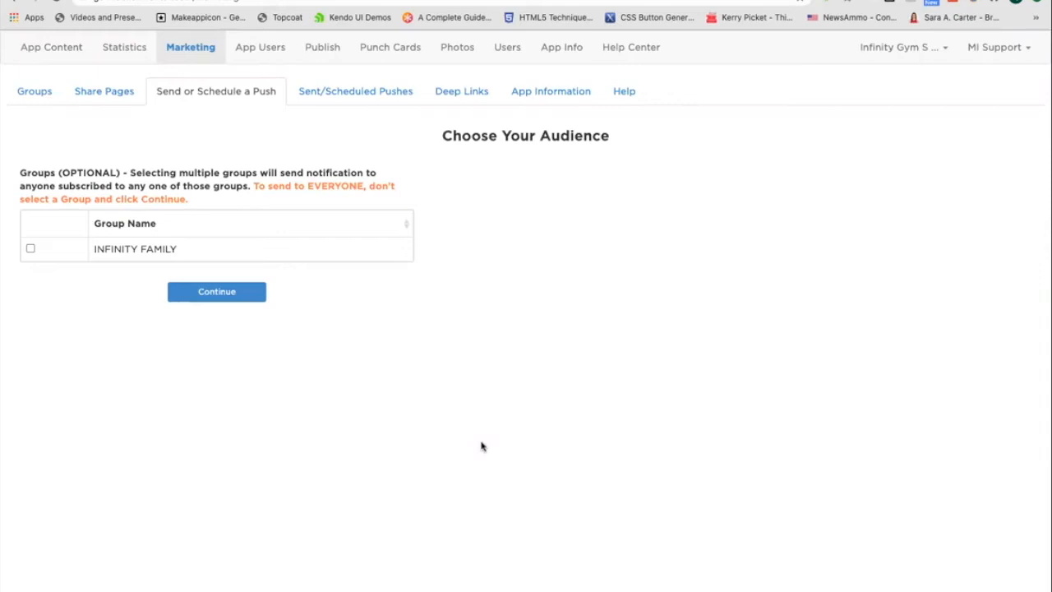
Browse the help center's Push Notifications topics.
click(622, 51)
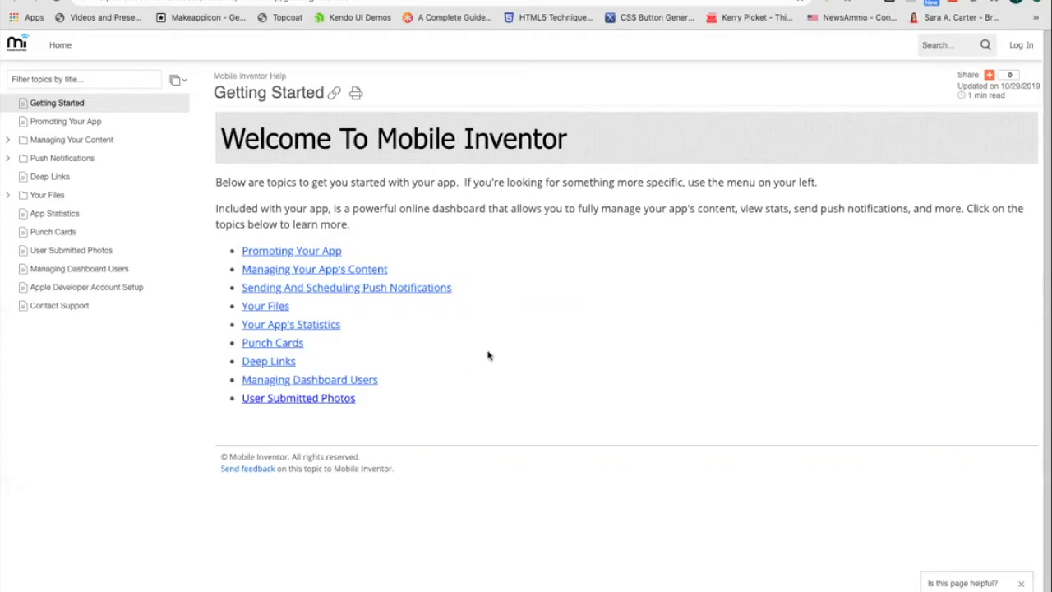
click(80, 161)
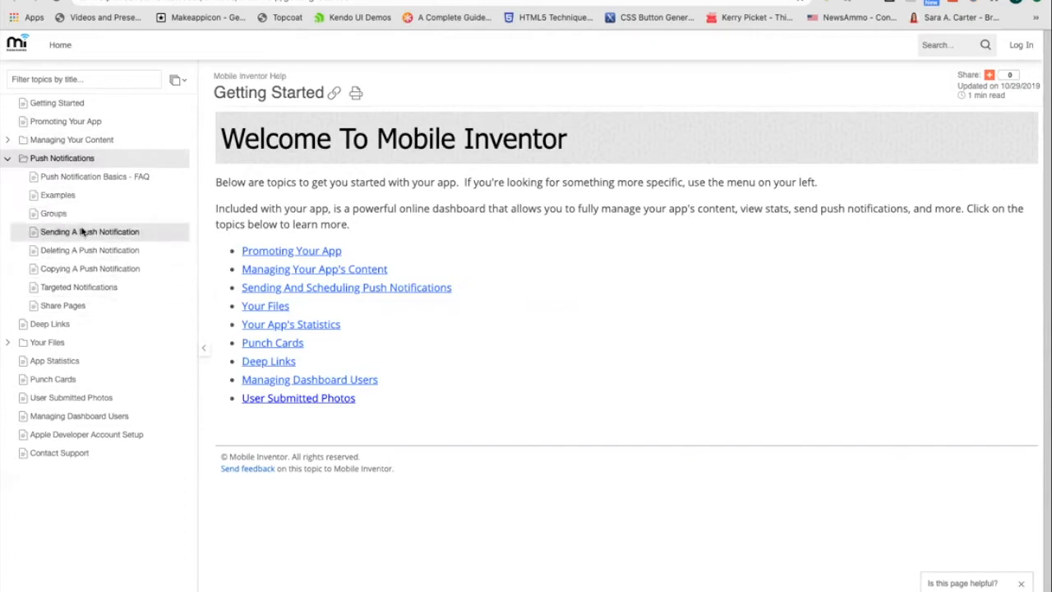
key(ctrl+shift+Tab)
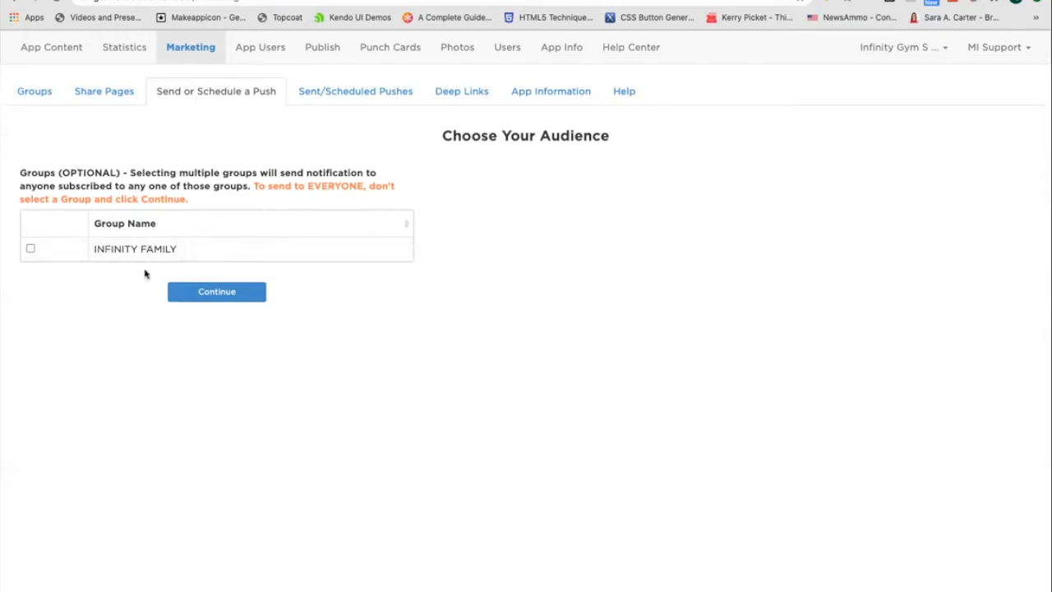
Open the Groups list, start a new group, choose pass-protected authentication, and fill in the group password.
click(227, 301)
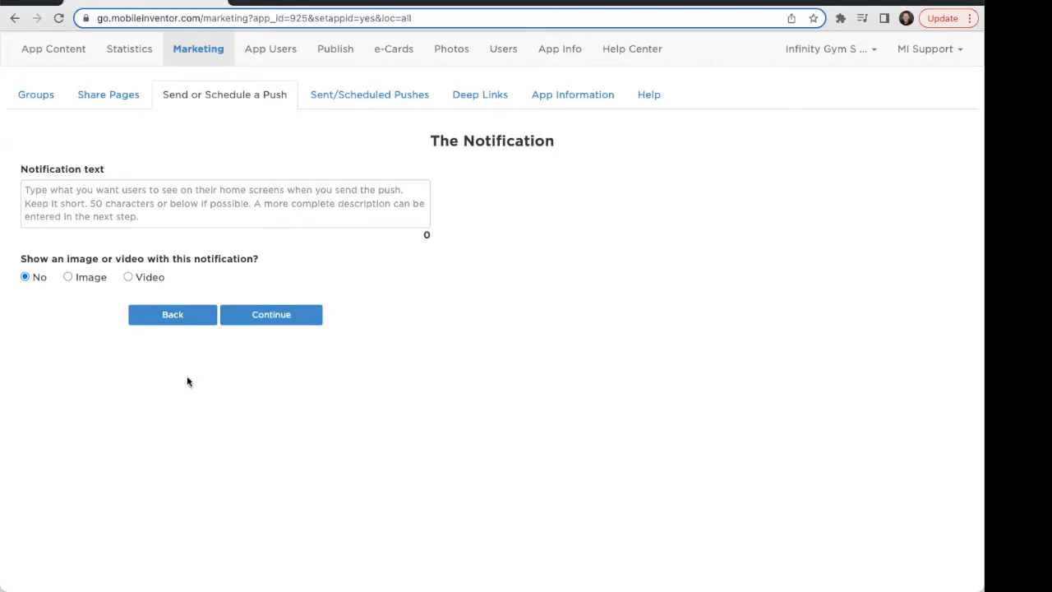
click(36, 96)
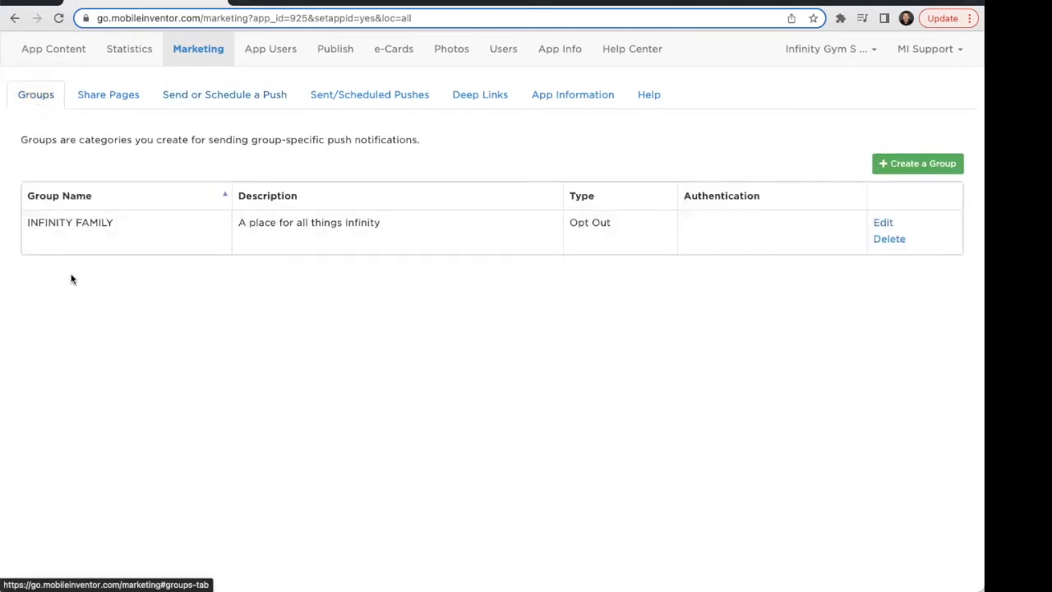
click(889, 168)
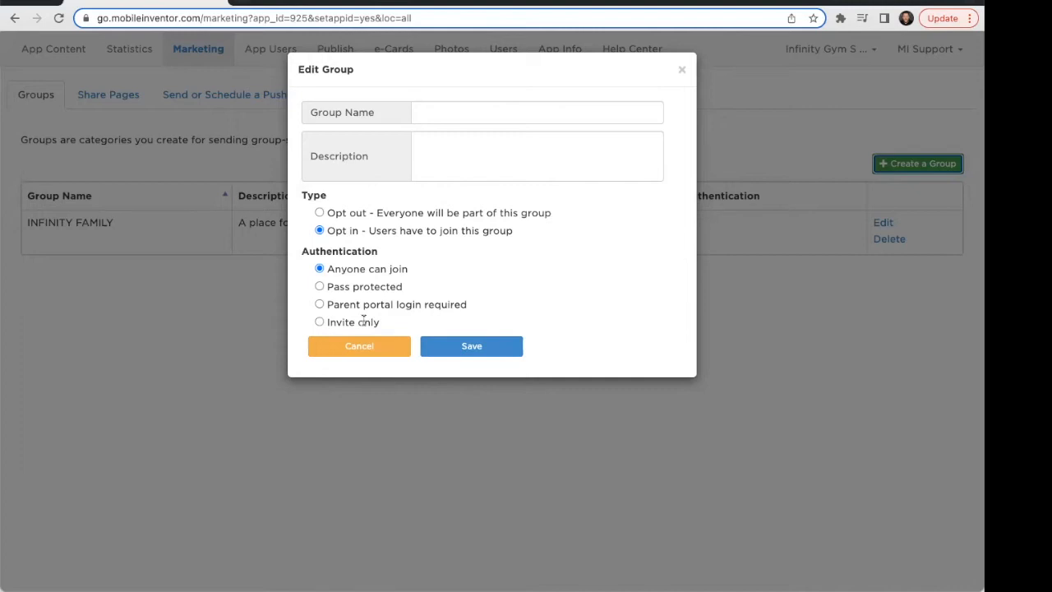
click(319, 287)
click(522, 346)
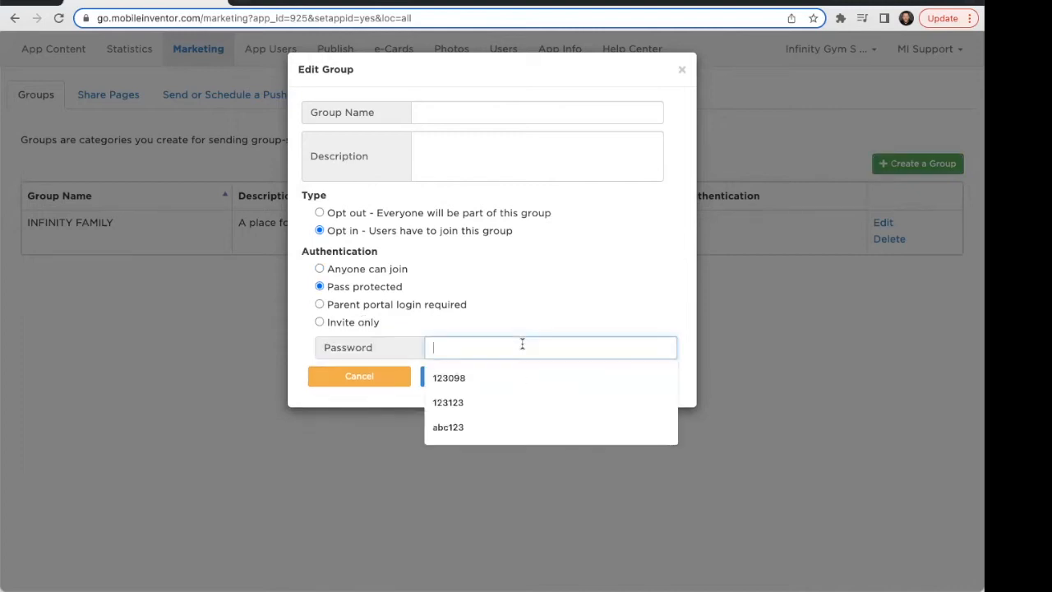
click(504, 374)
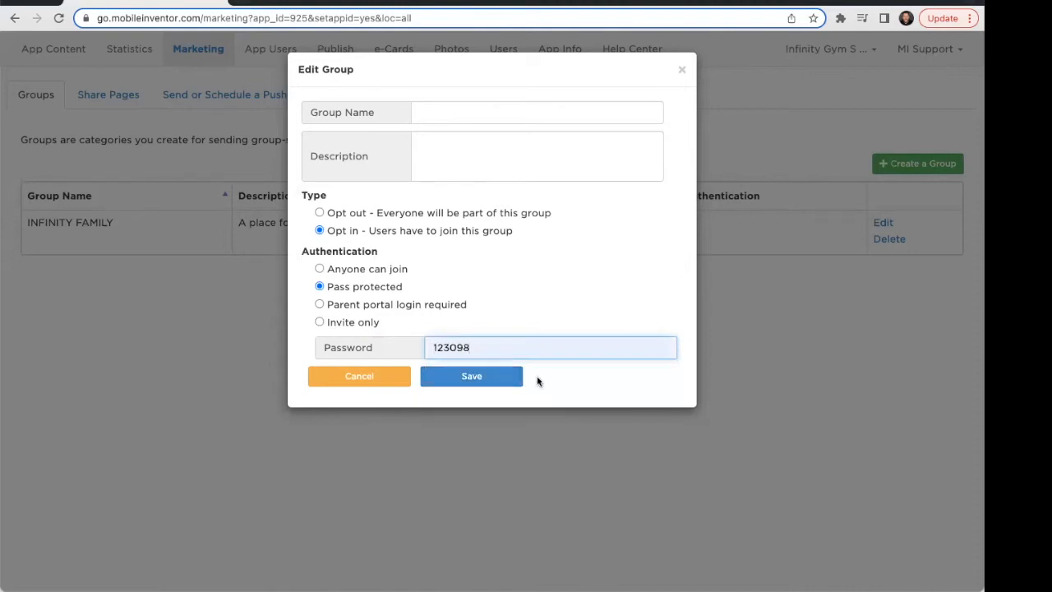
Name the group Team Updates, give it the description 'This is for our team', and save it.
click(447, 115)
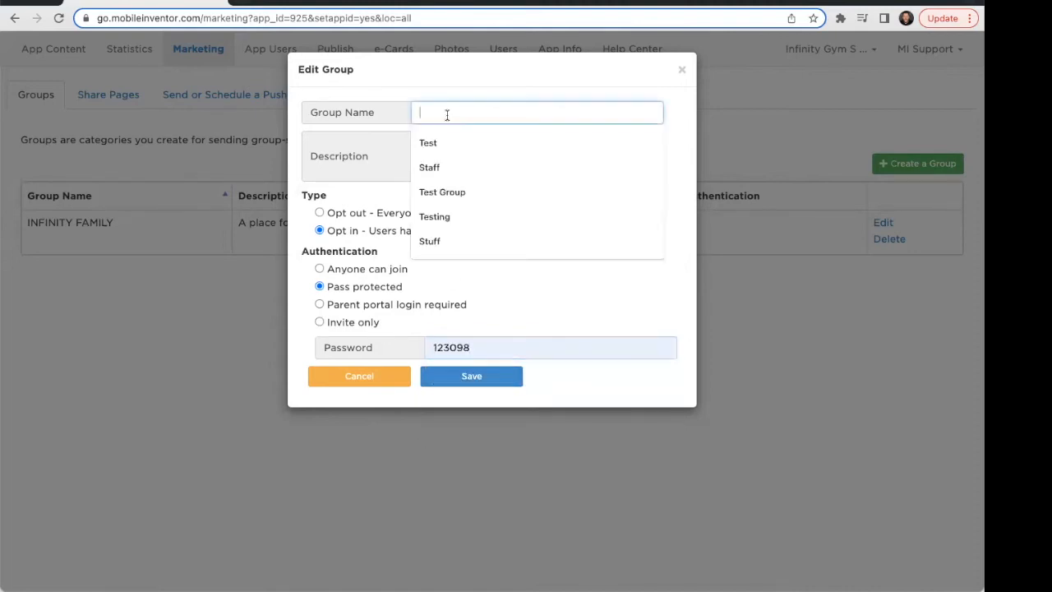
text(Gener)
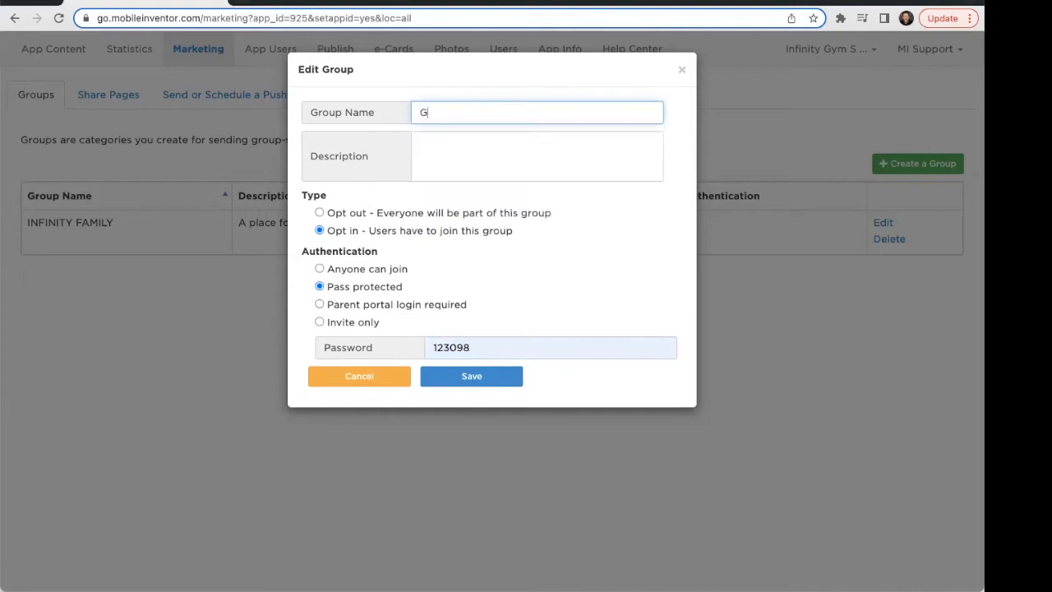
key(BackSpace)
key(BackSpace)
key(BackSpace)
key(BackSpace)
key(BackSpace)
text(Team Updates)
click(465, 383)
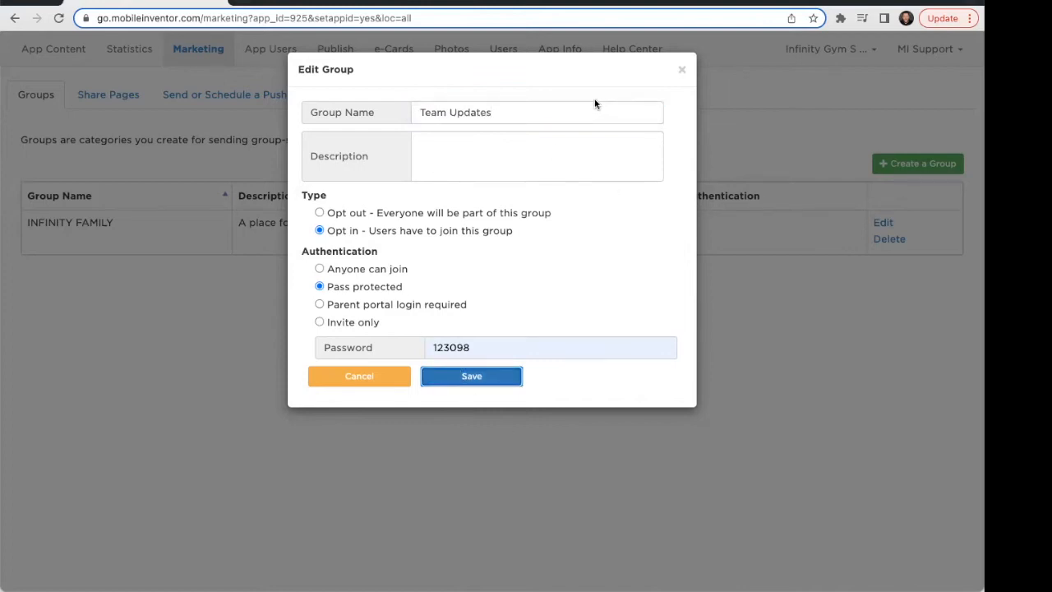
click(510, 153)
text(This is for our team)
click(472, 379)
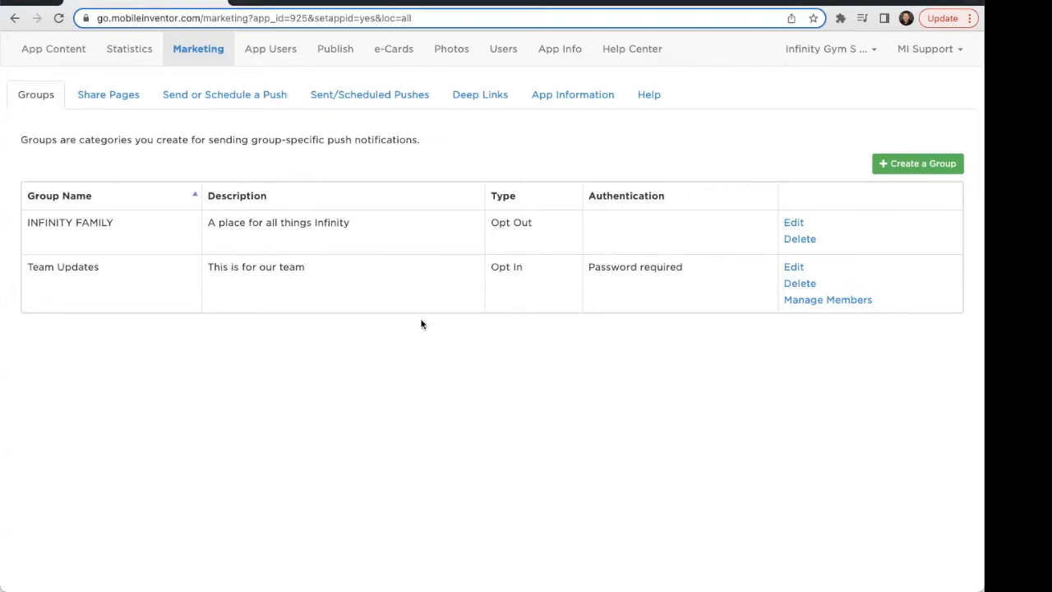
Open the Team Updates group's members, enter a member's e-mail address to invite, and close the invite dialog.
click(823, 302)
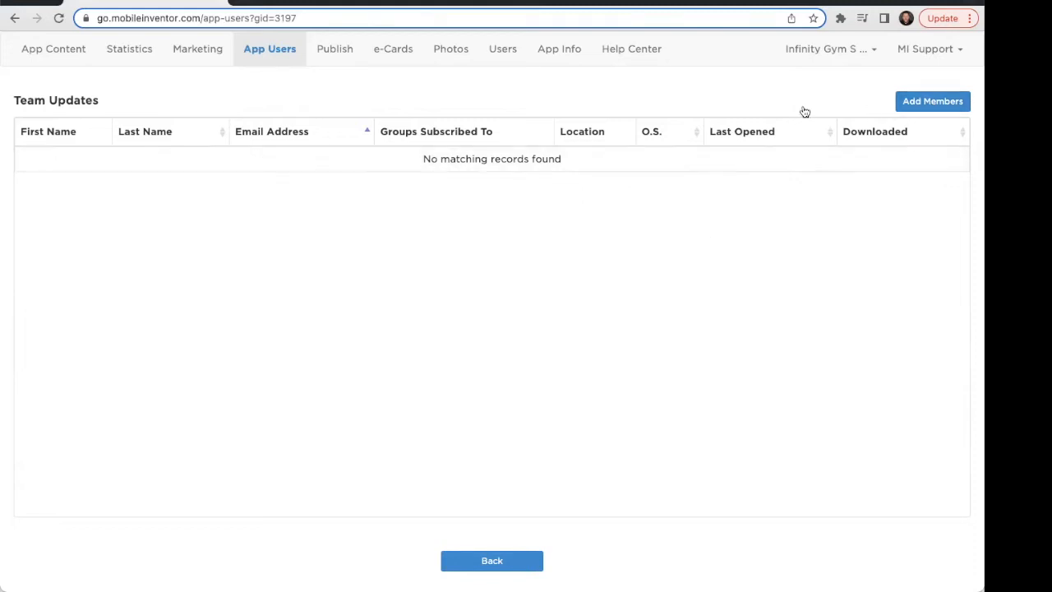
click(936, 103)
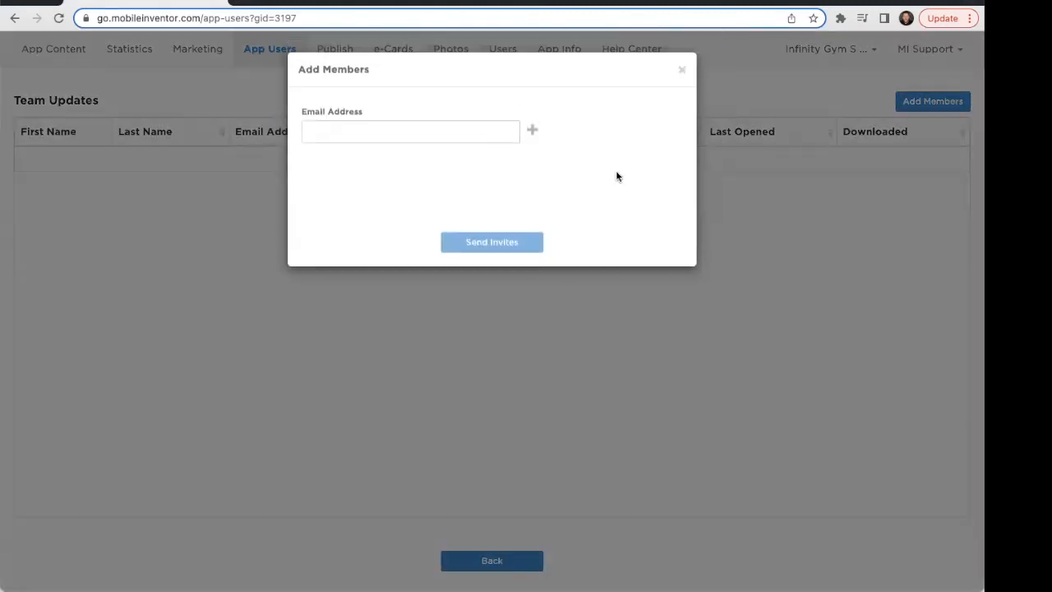
click(414, 132)
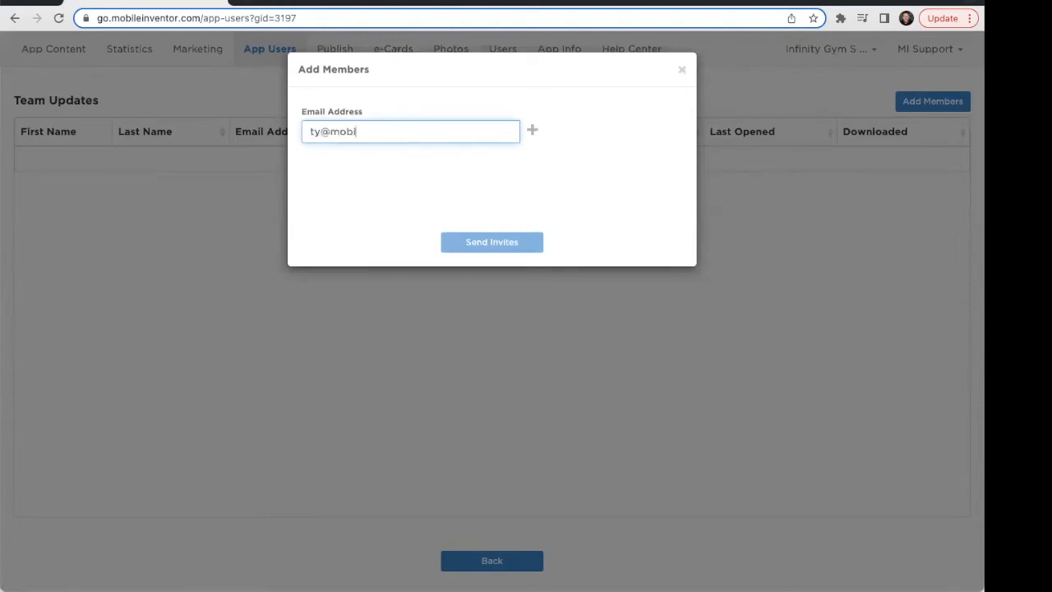
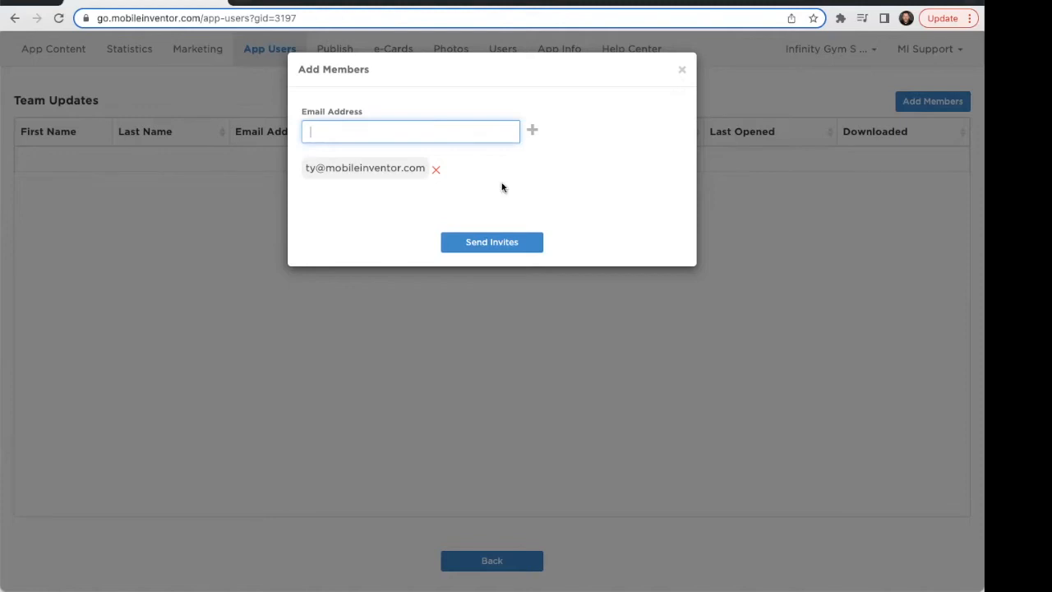
click(682, 72)
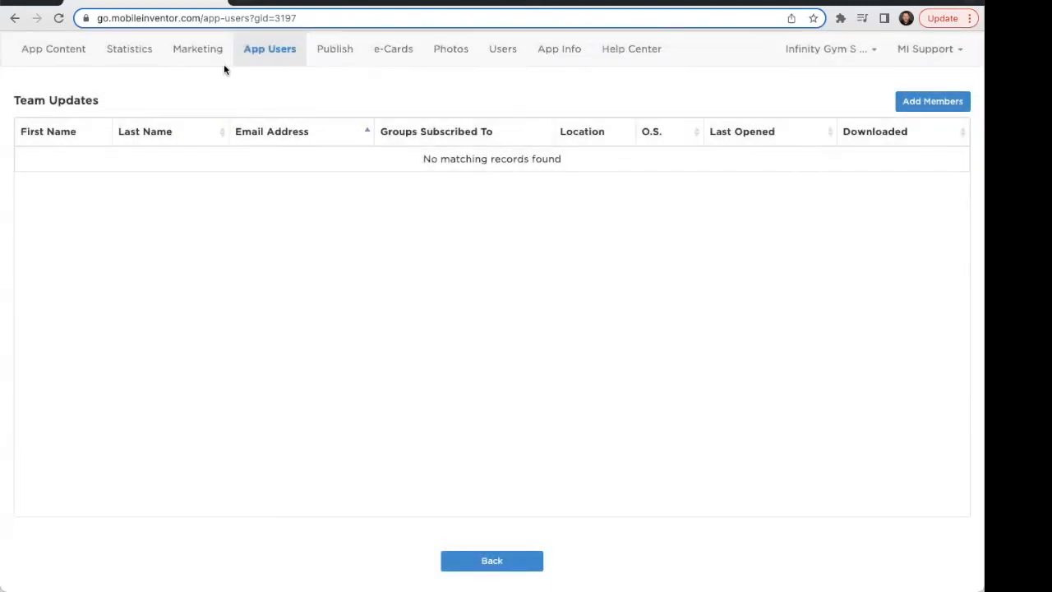
Return to the Groups list and delete the Team Updates group.
click(207, 59)
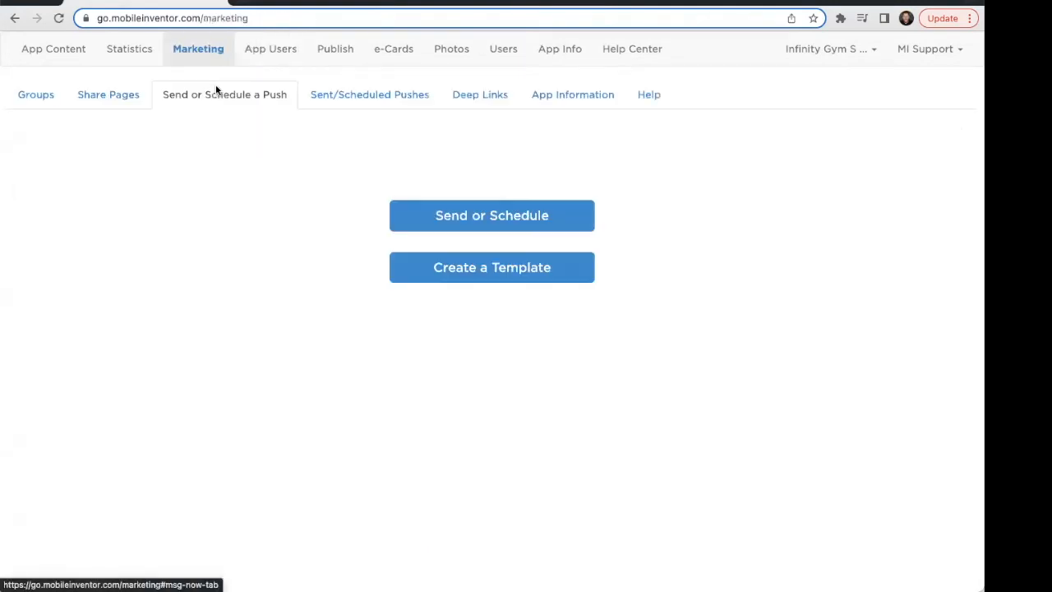
click(37, 97)
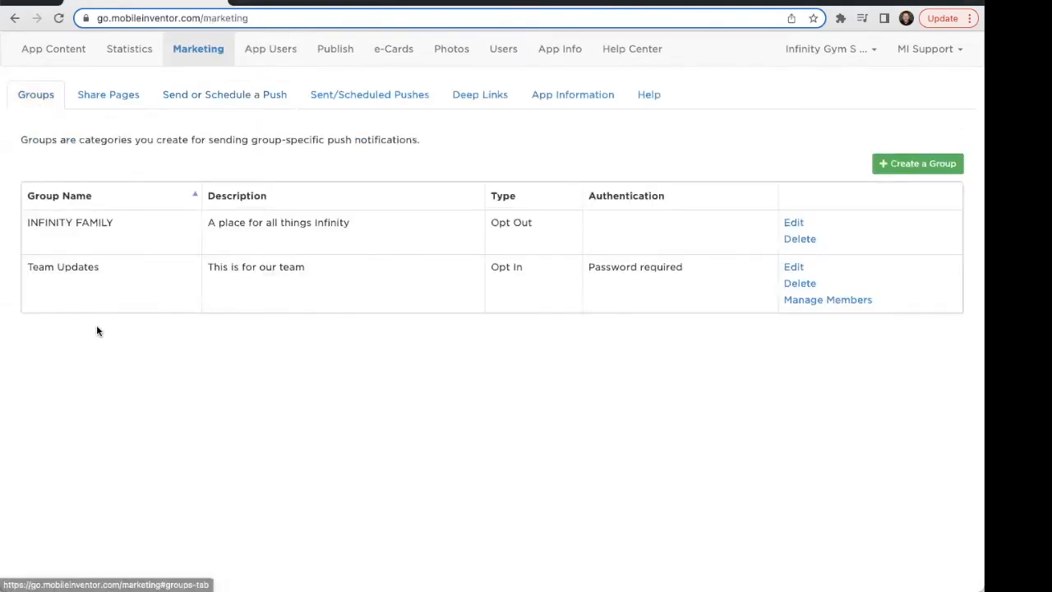
click(799, 282)
click(511, 293)
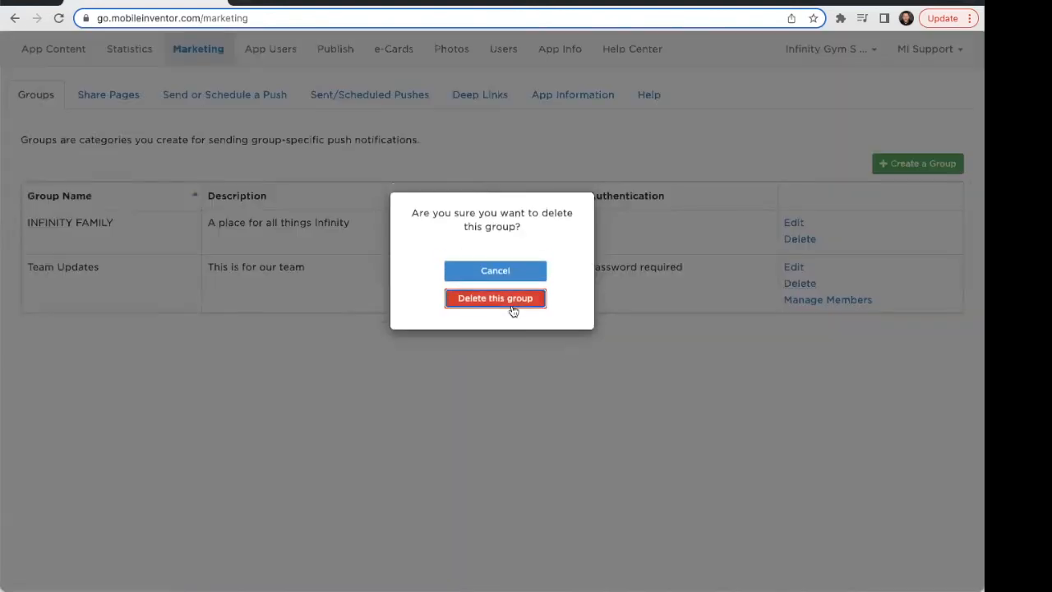
Fill in a new group named Invite Only, described 'Not for you!', with invite-only authentication, then cancel it.
click(919, 166)
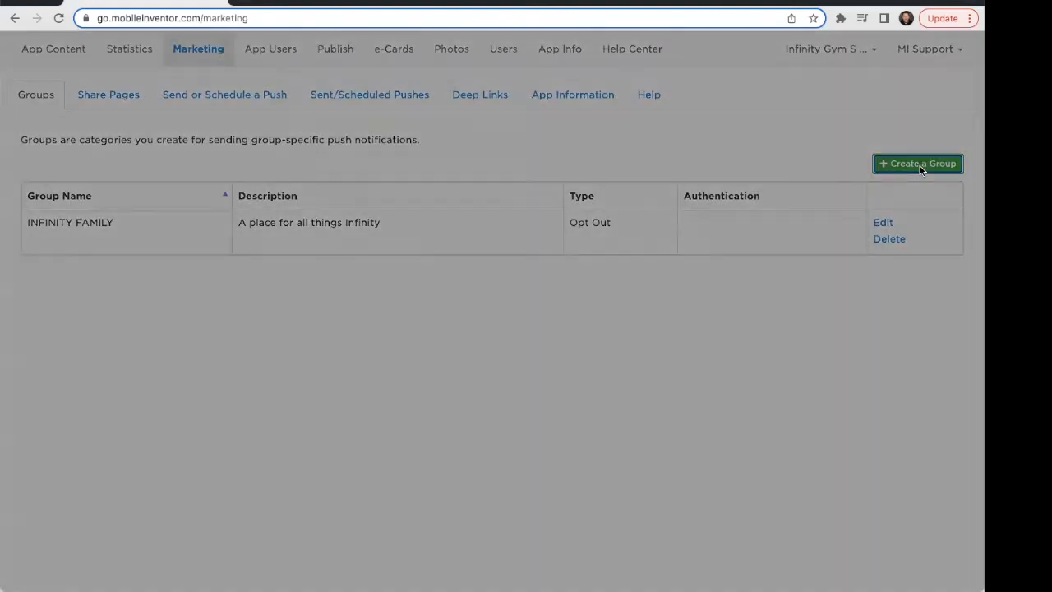
click(526, 113)
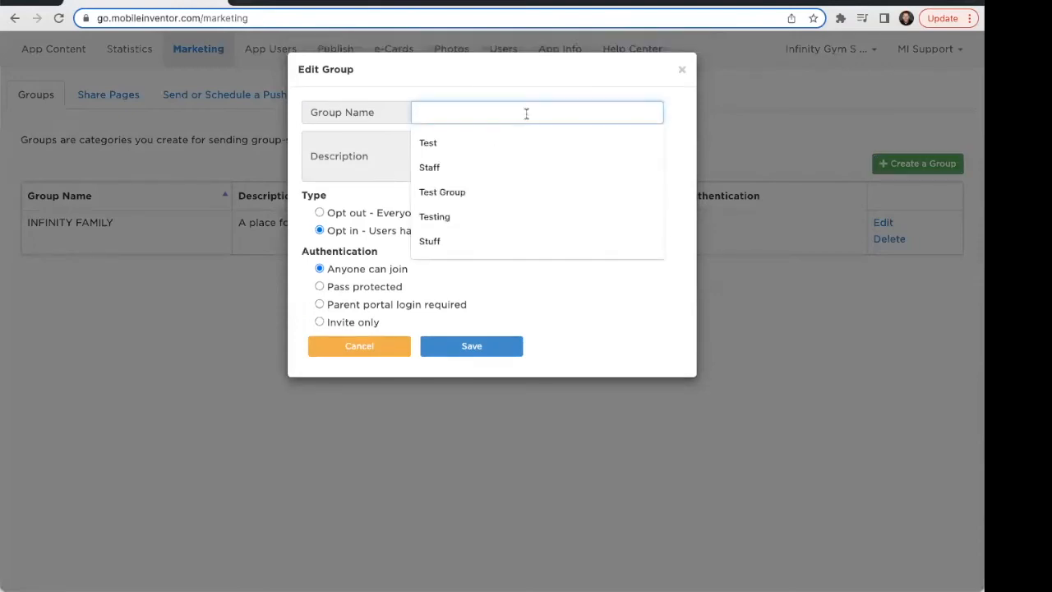
text(Invite Only)
key(Tab)
text(Not )
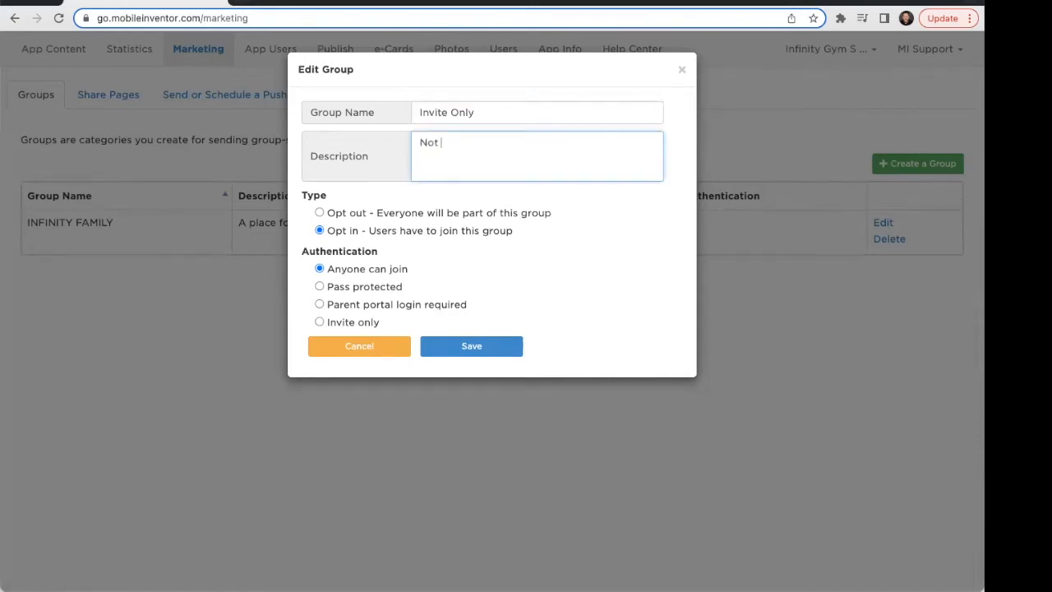
text(for you!)
click(320, 323)
click(482, 352)
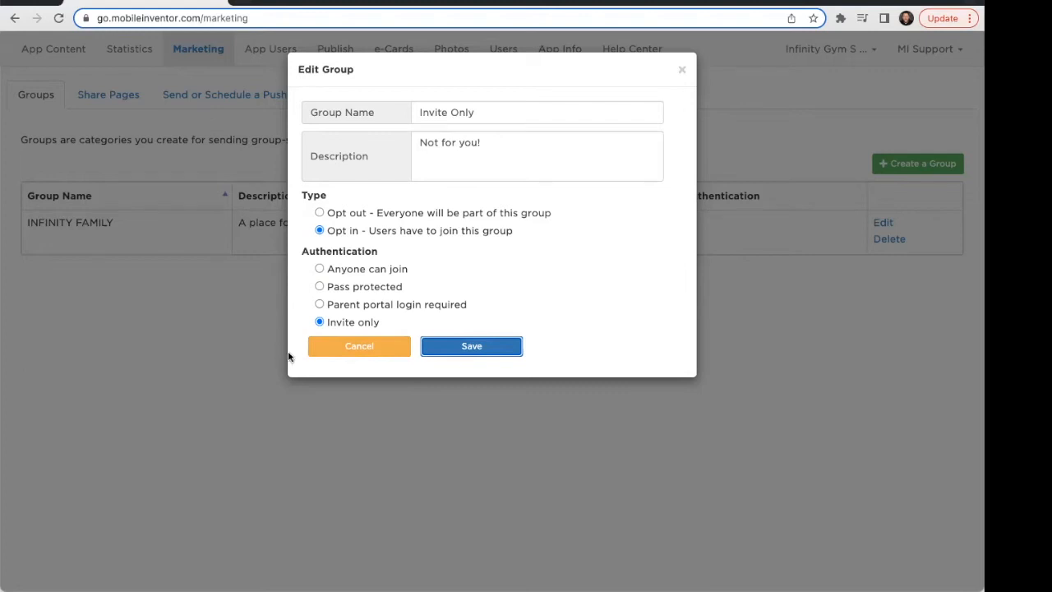
click(351, 350)
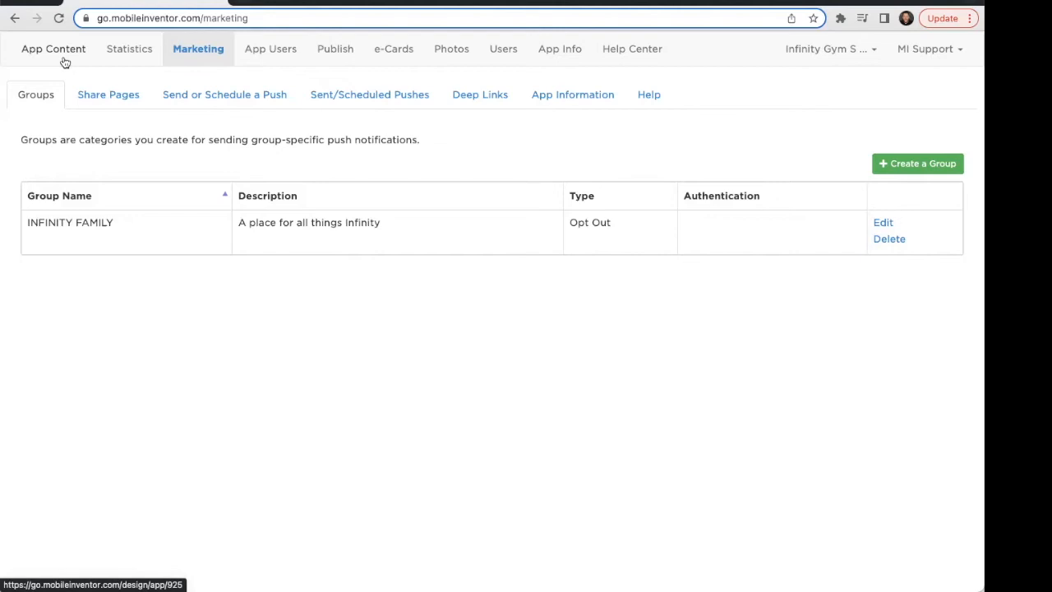
Require app login for all users and set the login screen's look and feel to Set Your Own Look.
click(64, 62)
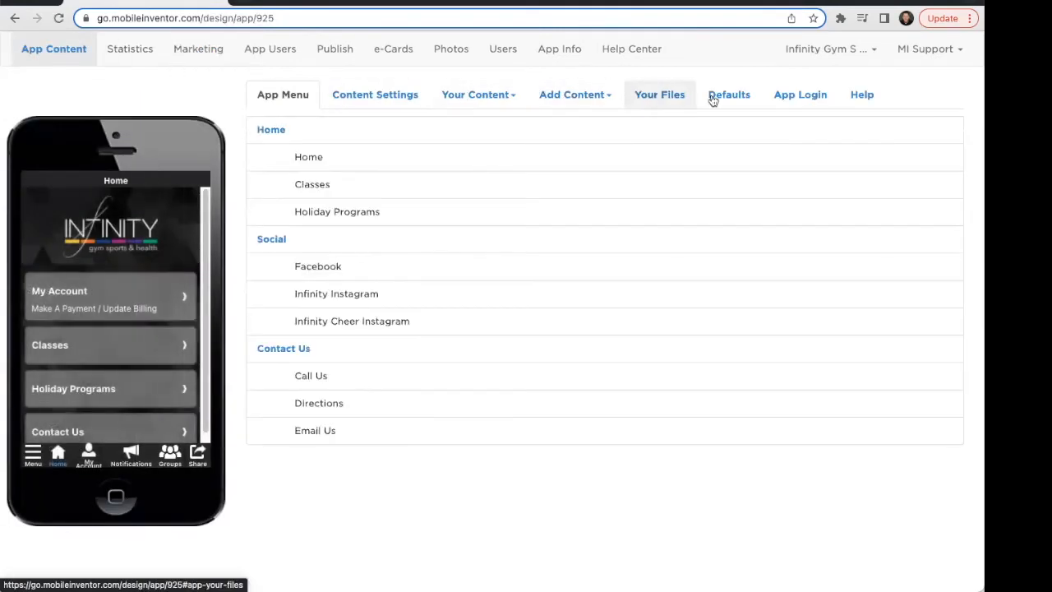
click(809, 102)
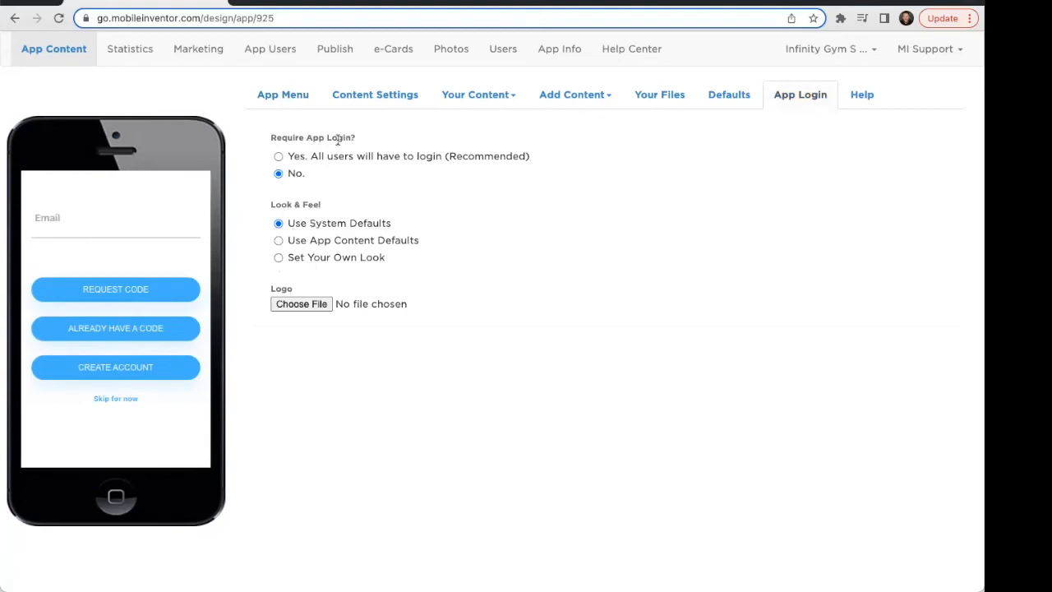
click(279, 157)
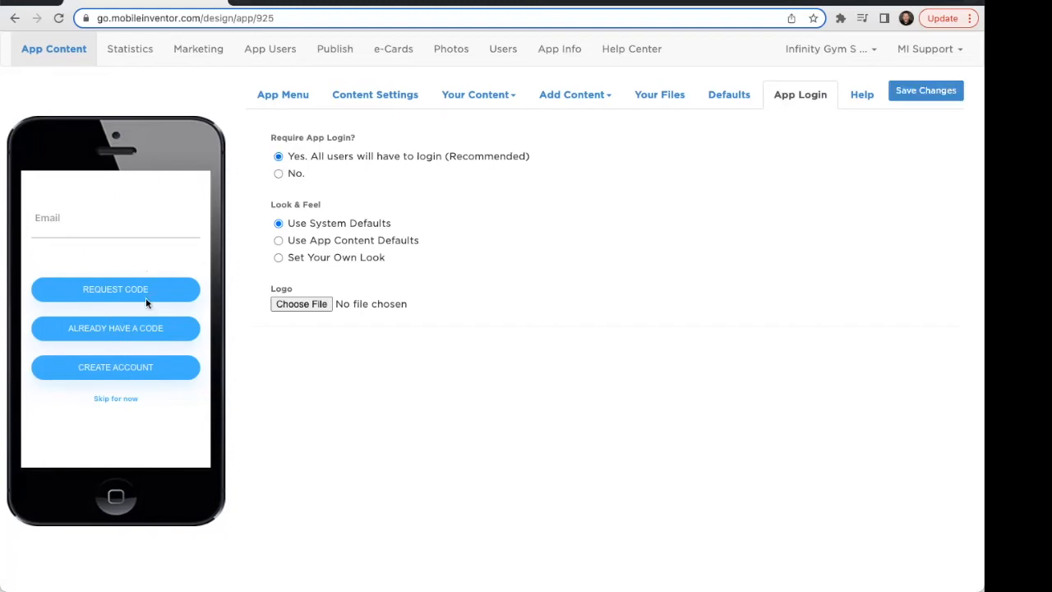
click(278, 241)
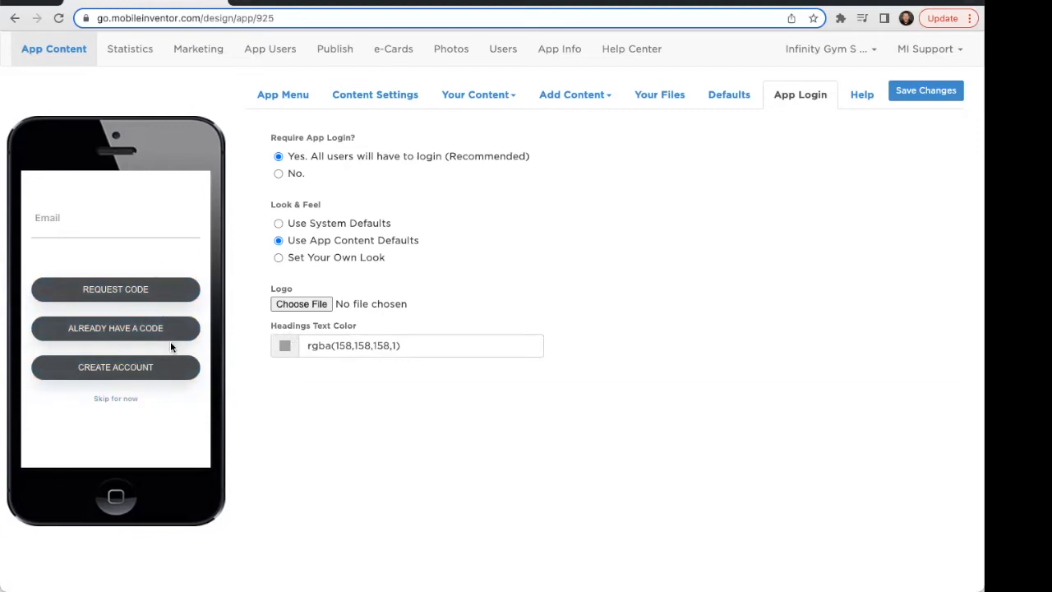
click(279, 258)
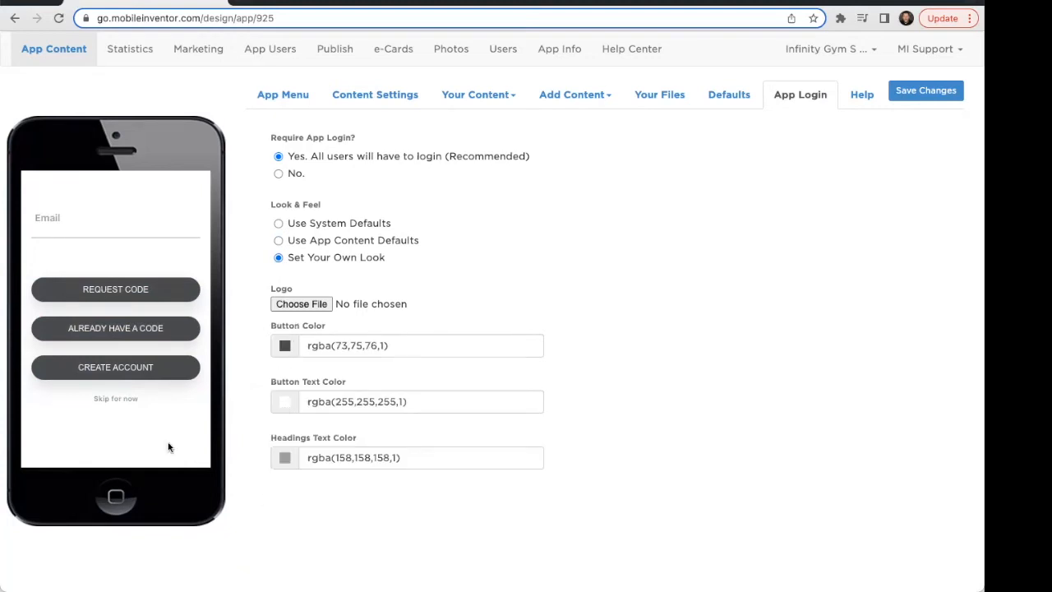
Set the login screen's headings text color to rgba(86,127,200,1).
click(285, 458)
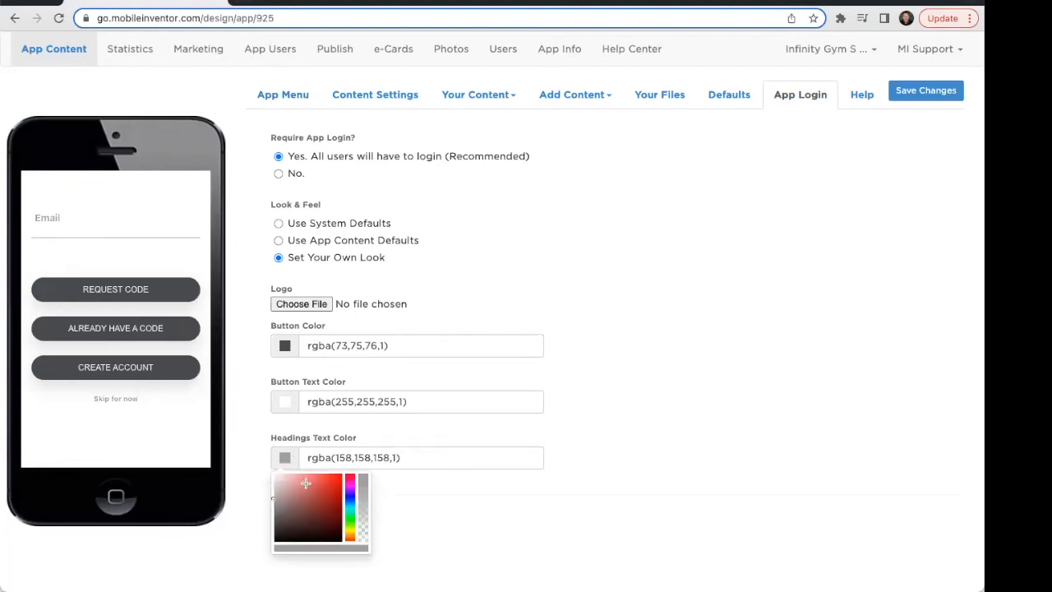
drag(316, 493, 313, 488)
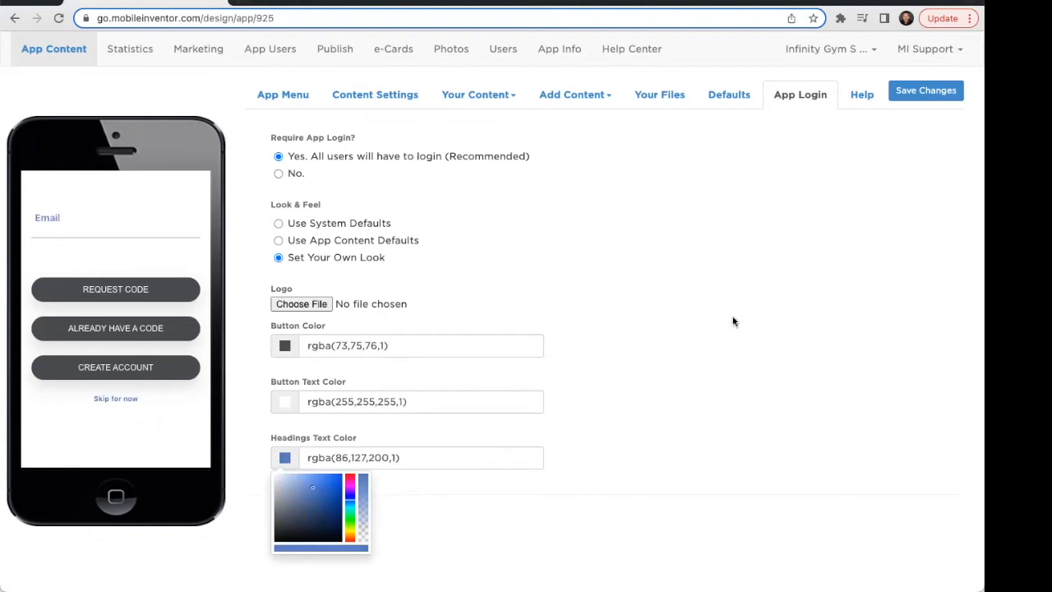
click(595, 252)
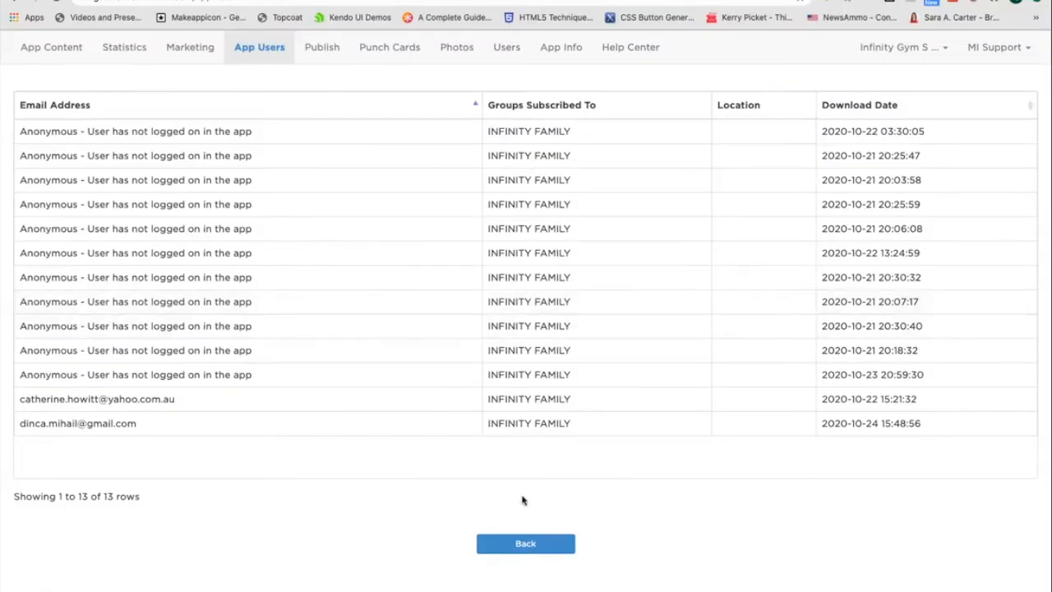
Return to the push notification audience selection page.
click(535, 544)
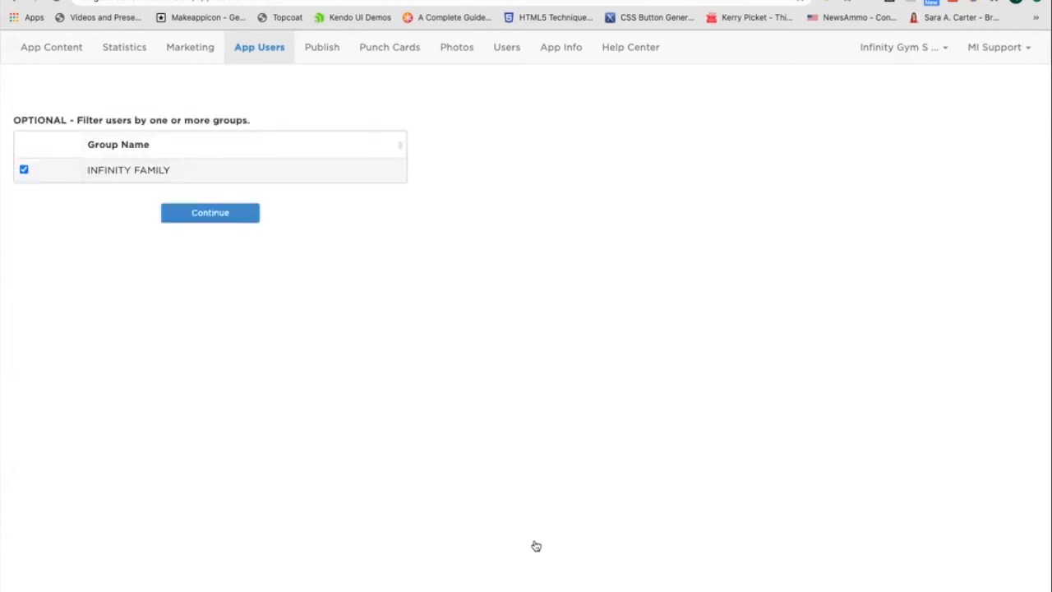
click(191, 48)
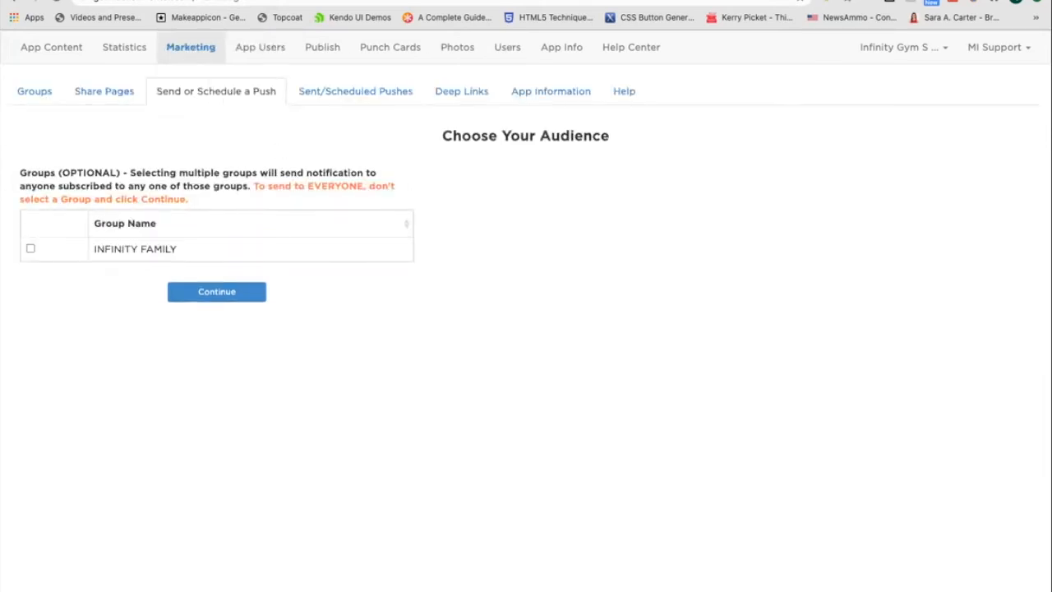
Read the Targeted Notifications help article about sending pushes to selected customers.
click(238, 1)
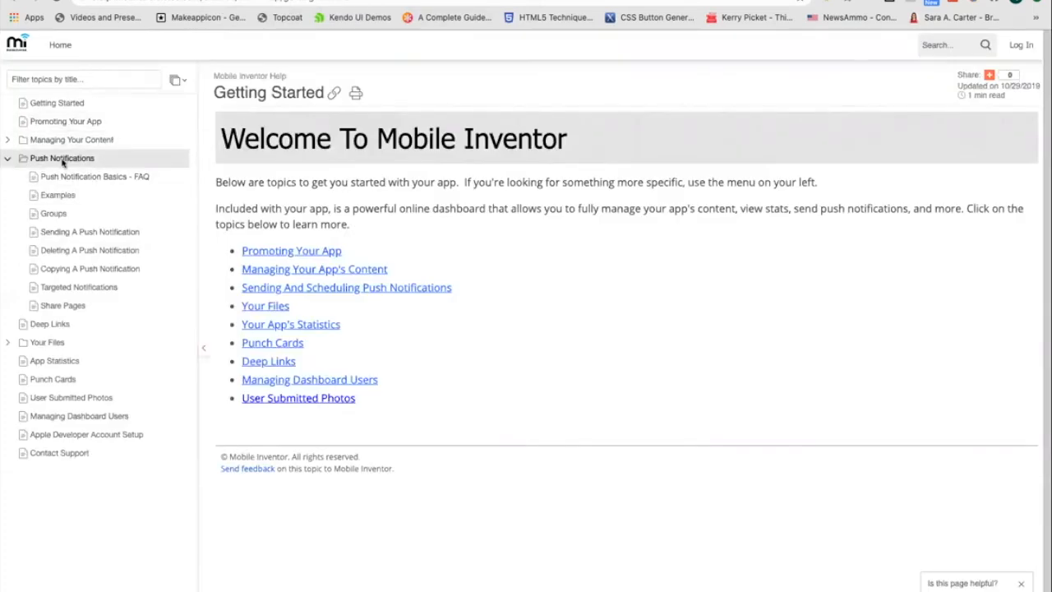
click(105, 289)
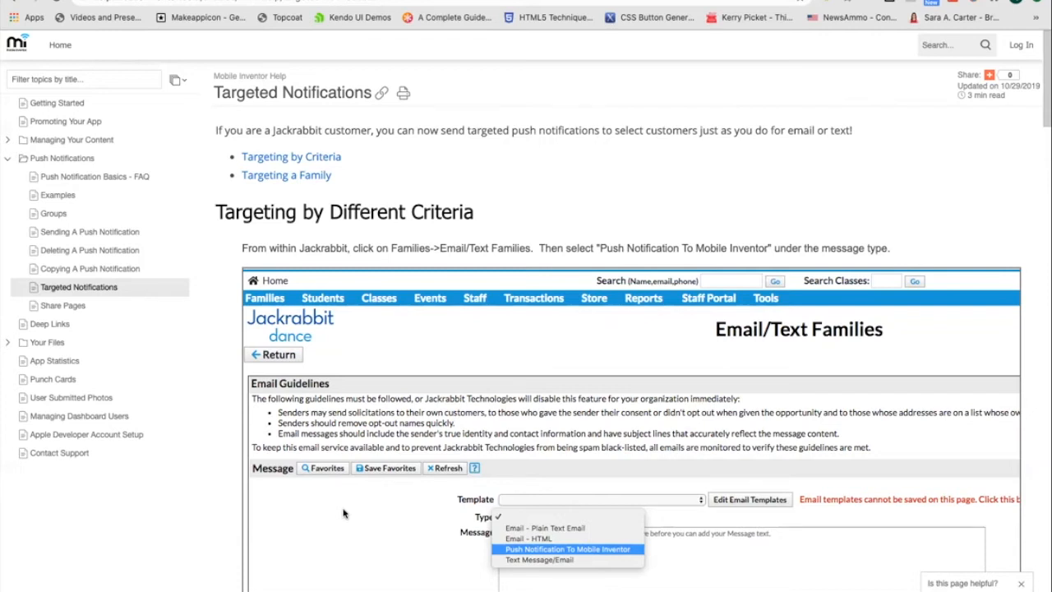
scroll(344, 514, down, 3)
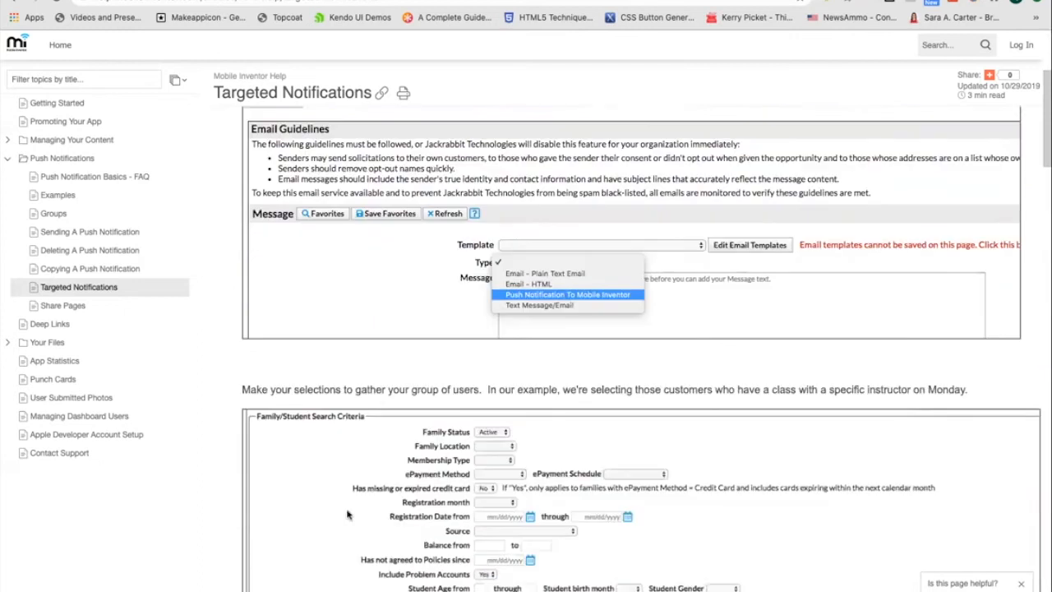
scroll(347, 514, down, 8)
scroll(347, 515, down, 5)
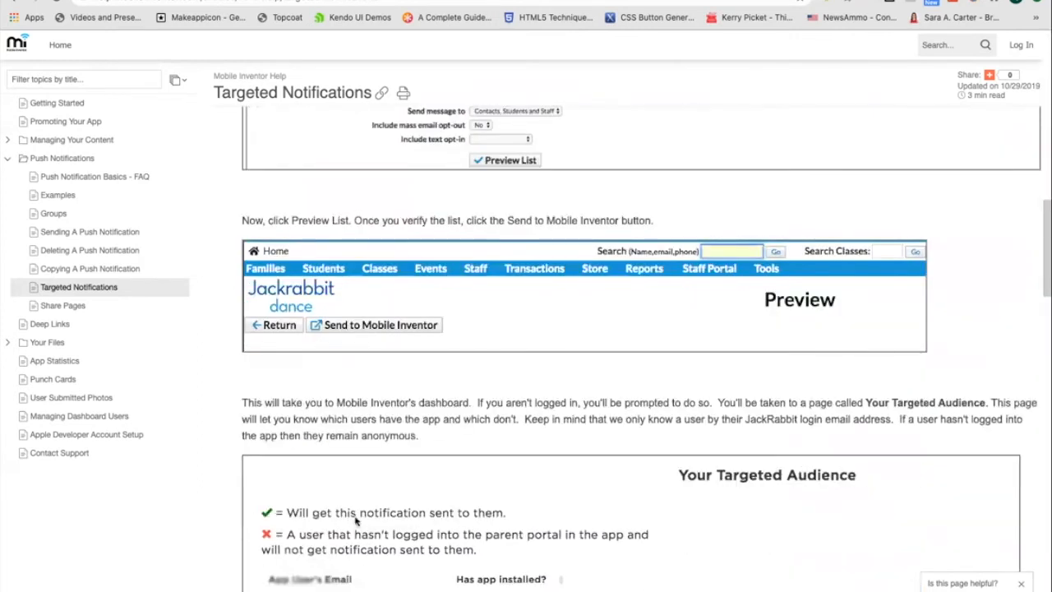
scroll(461, 498, down, 8)
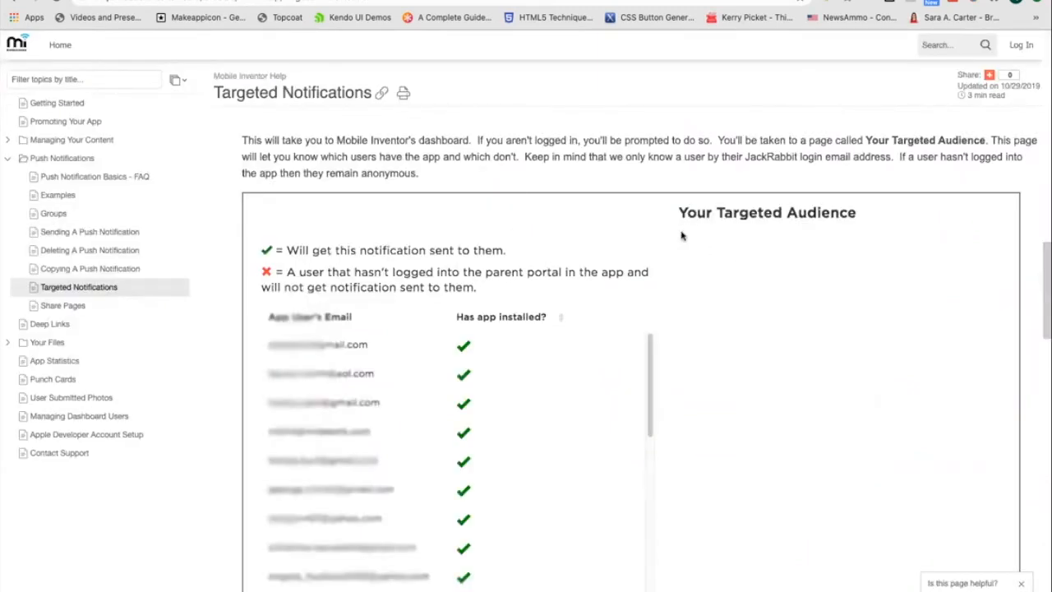
scroll(345, 483, down, 1)
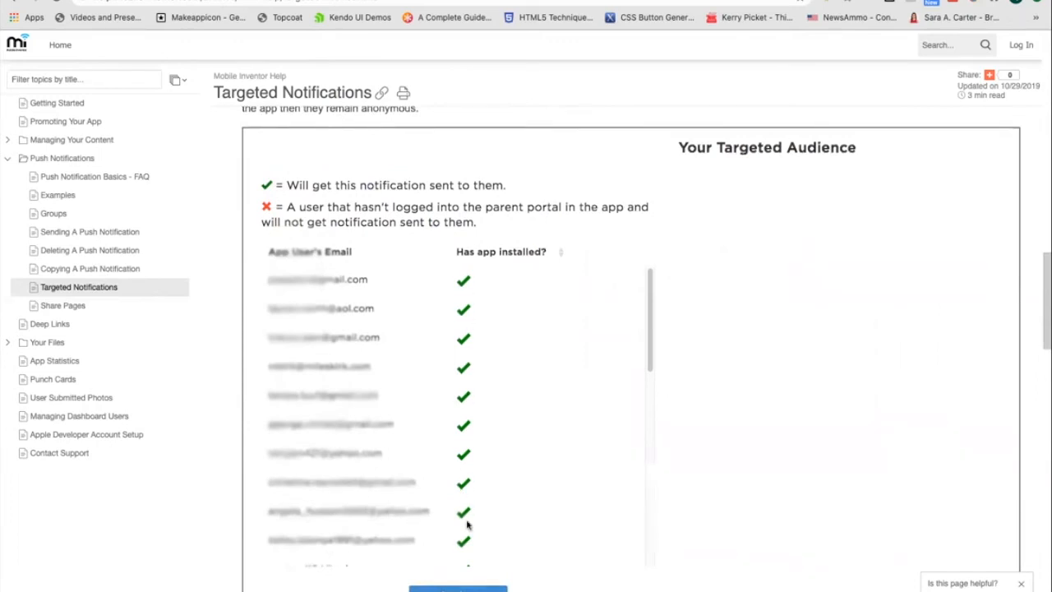
scroll(465, 522, down, 5)
scroll(465, 522, down, 3)
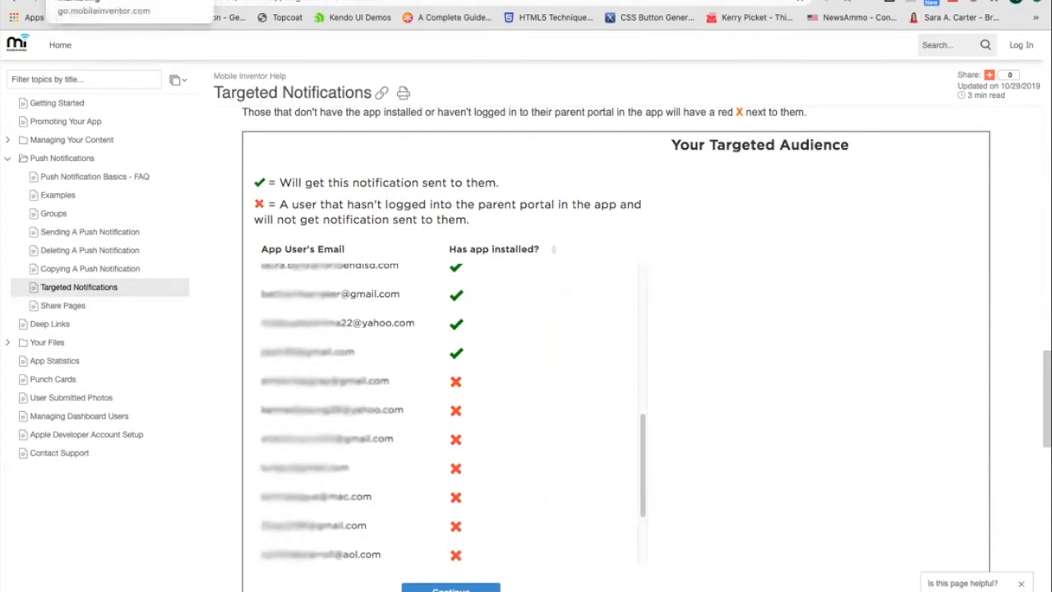
Browse the push notification Examples help page.
click(57, 195)
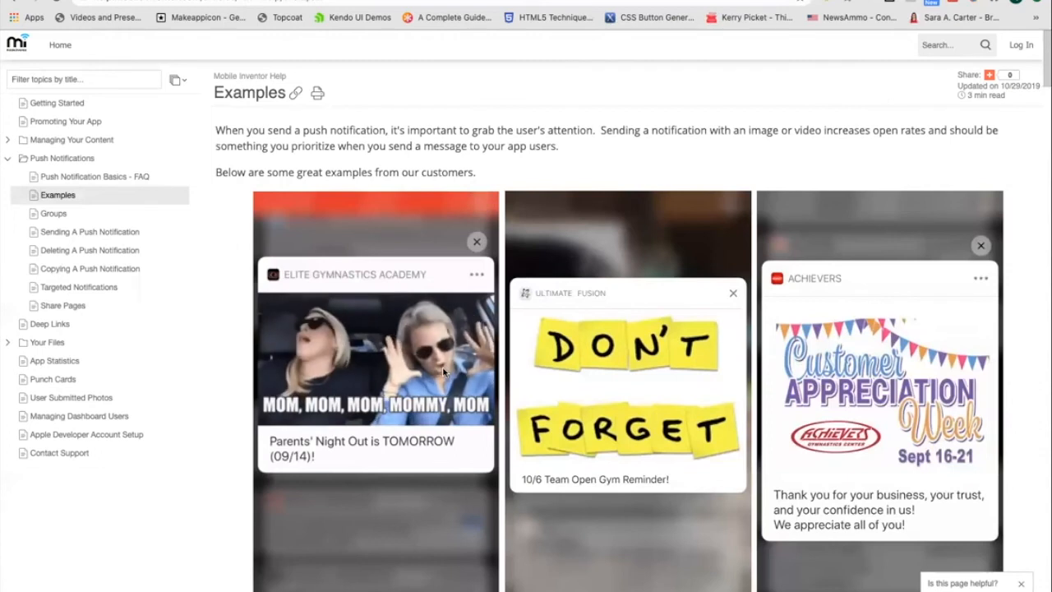
scroll(579, 478, down, 7)
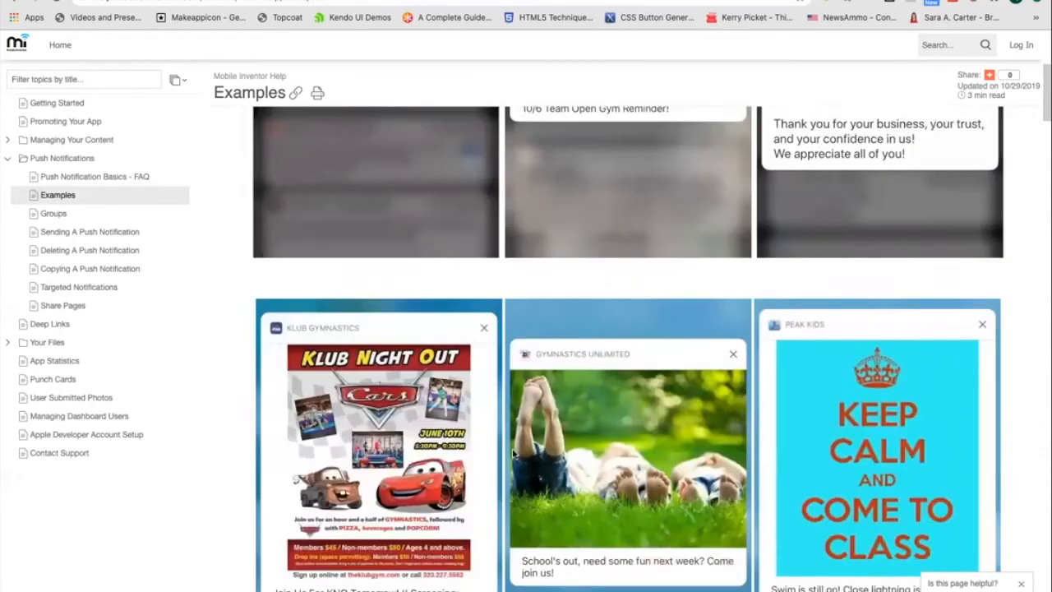
scroll(579, 478, down, 10)
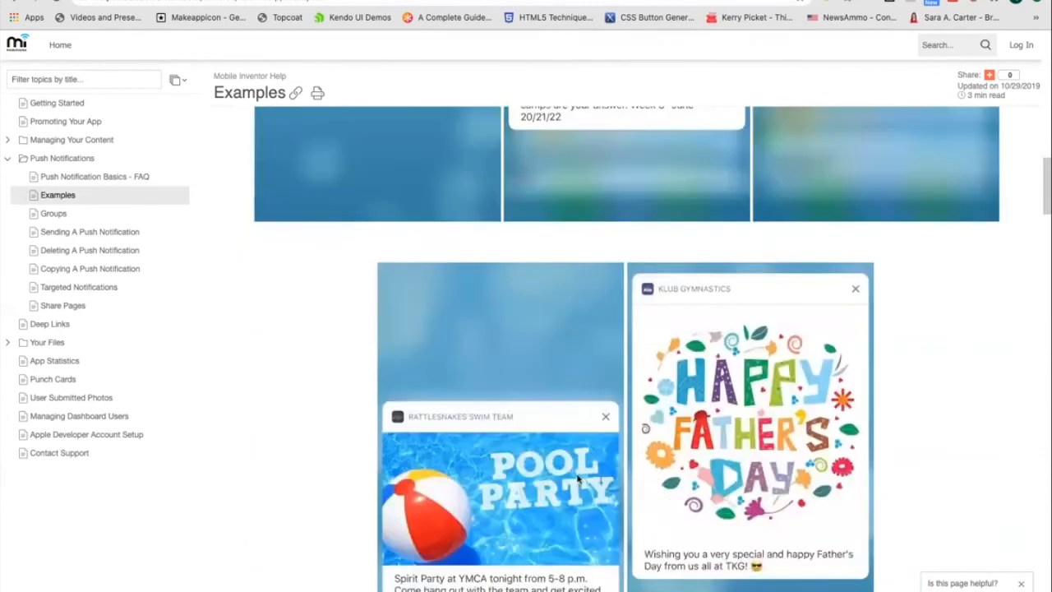
scroll(577, 478, down, 7)
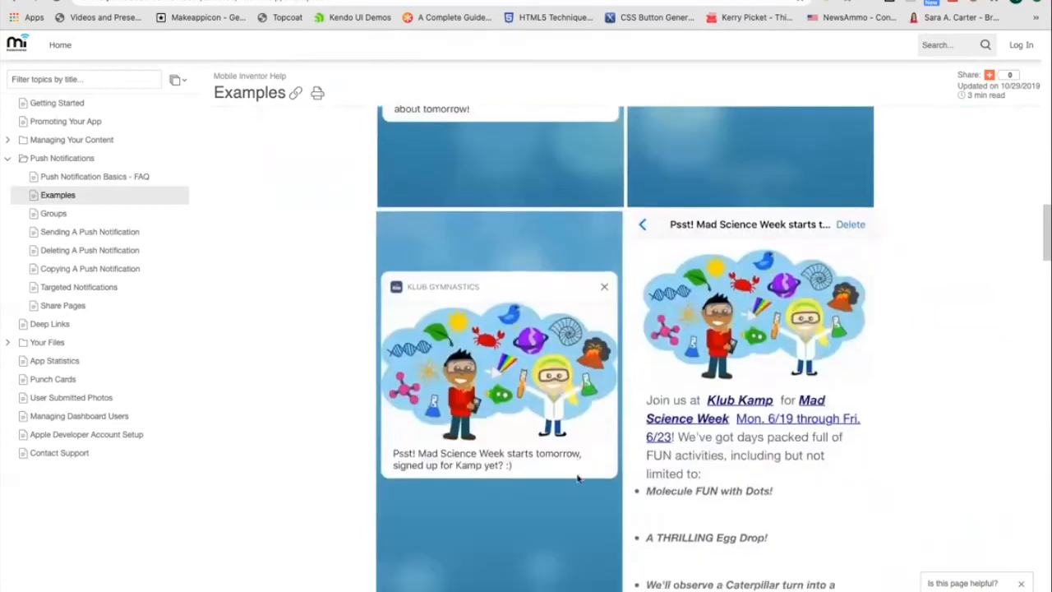
scroll(576, 480, down, 3)
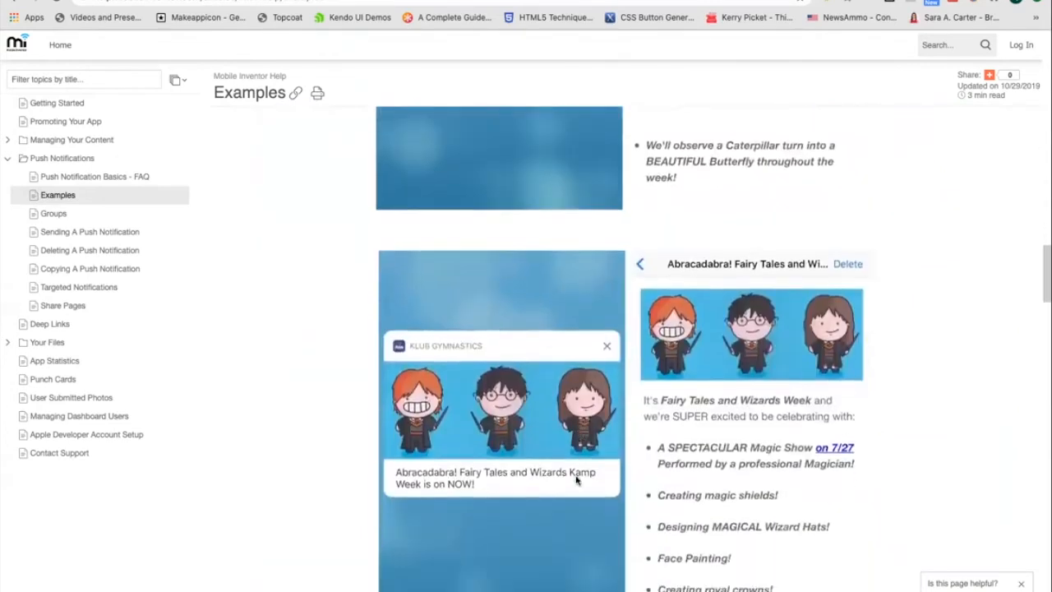
scroll(575, 482, down, 1)
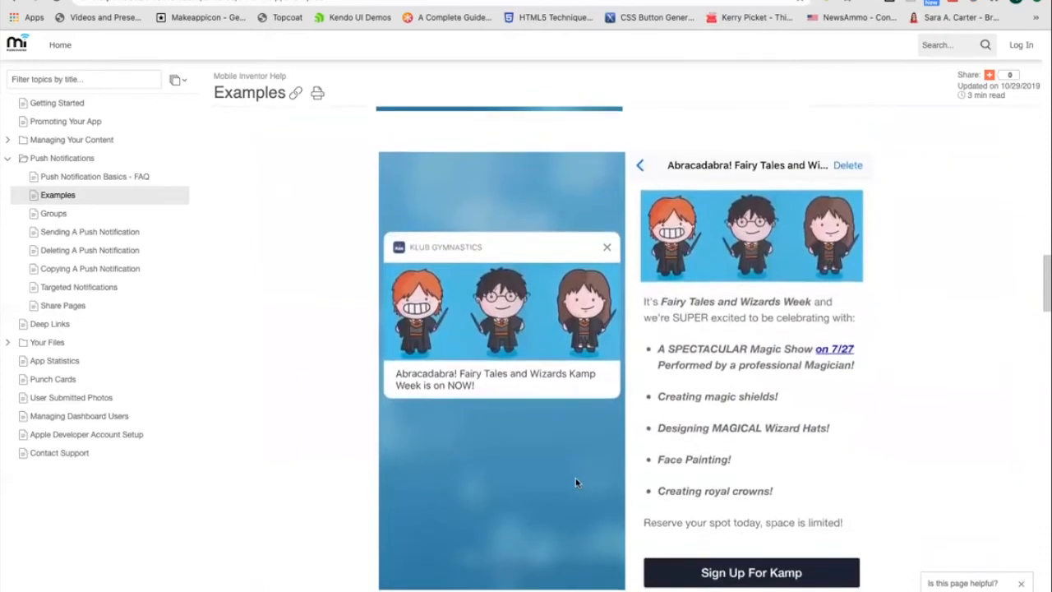
scroll(575, 483, down, 1)
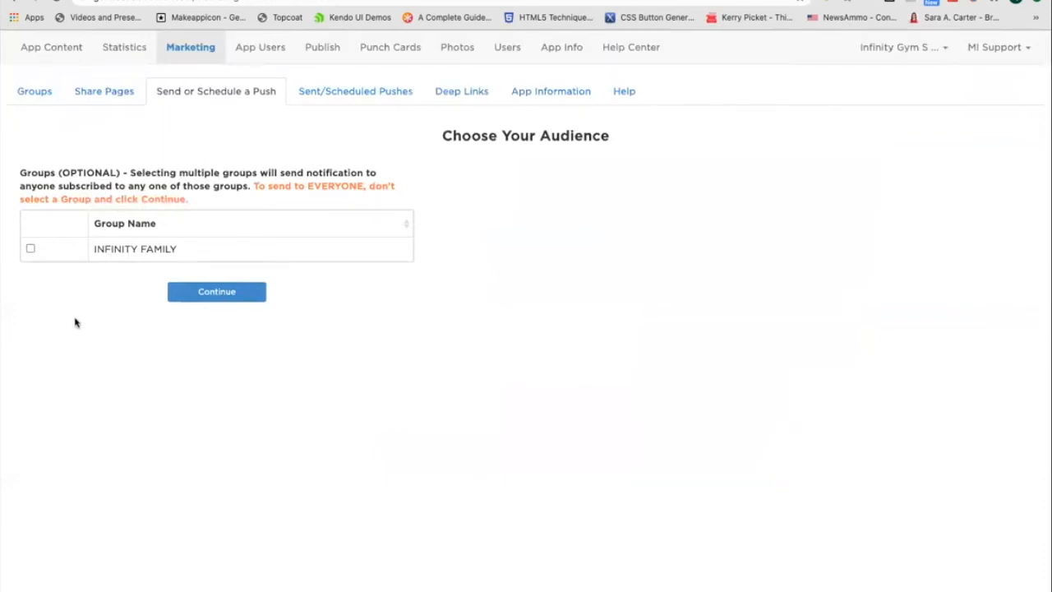
Target the INFINITY FAMILY group and enter the notification text 'This is a test notification!'.
click(31, 249)
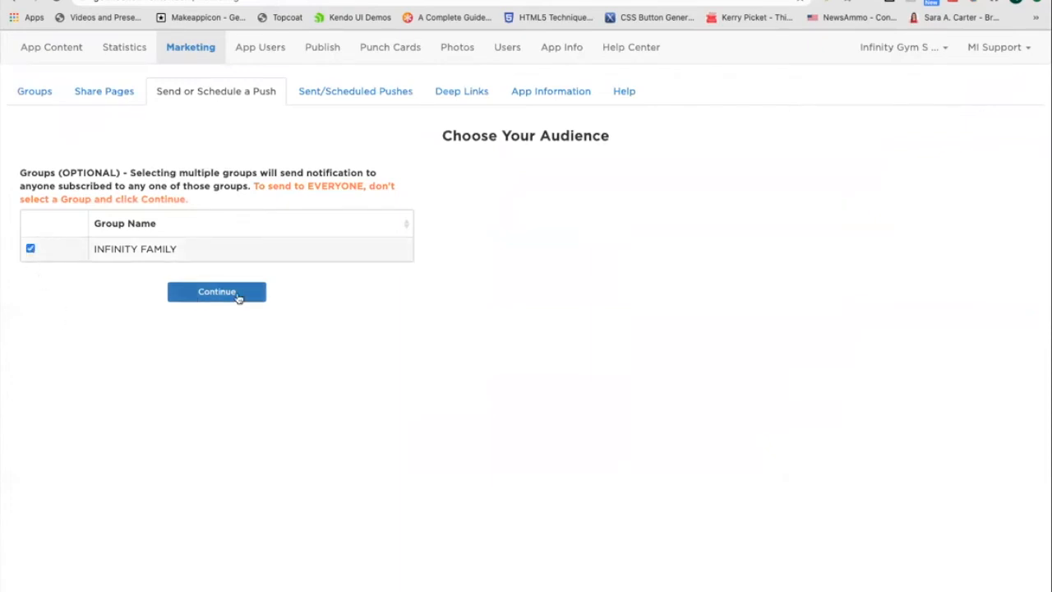
click(237, 294)
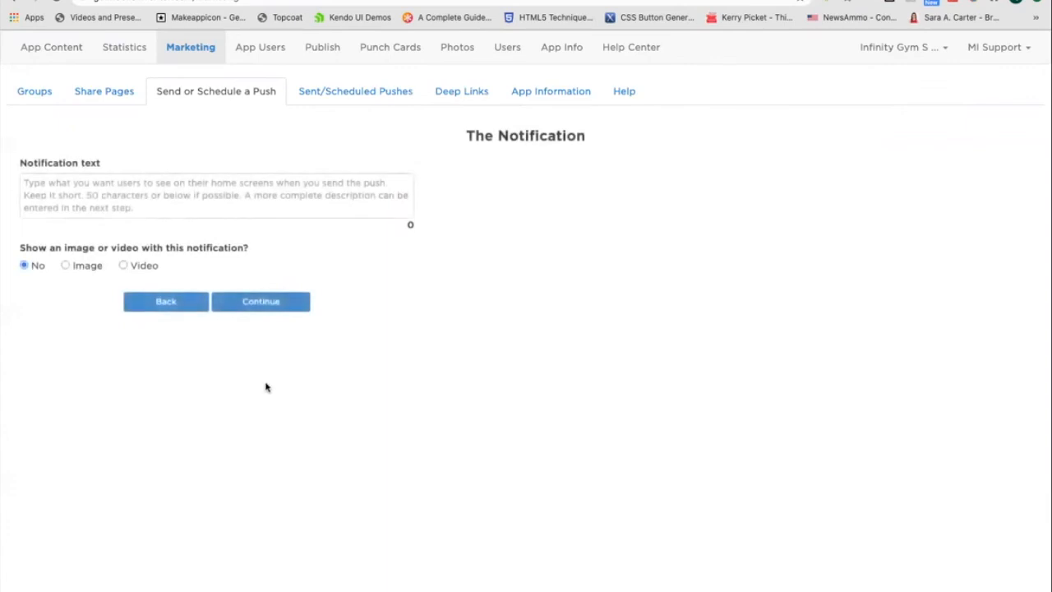
click(220, 189)
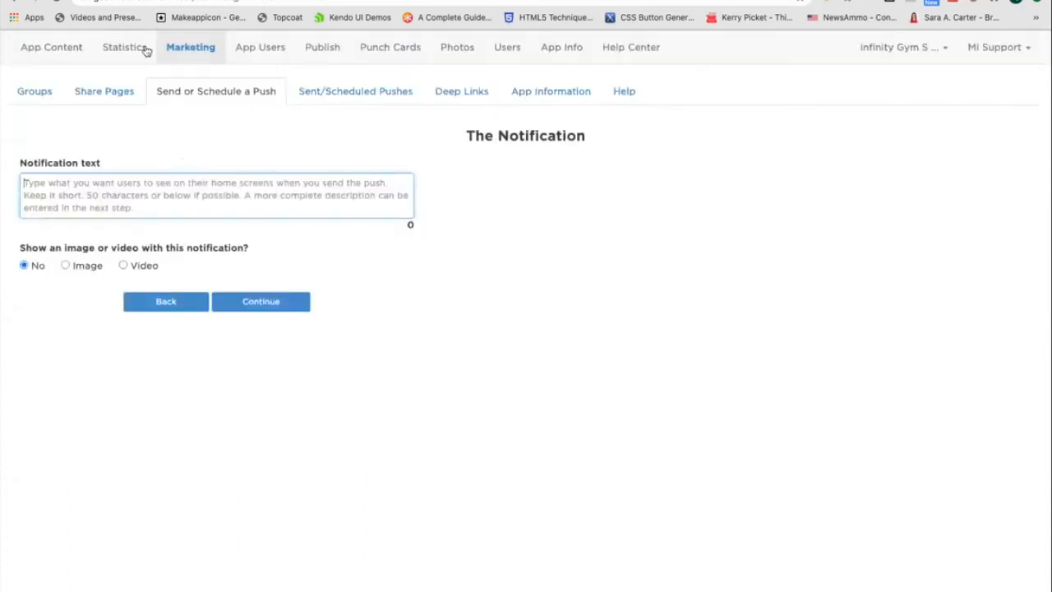
text(This is )
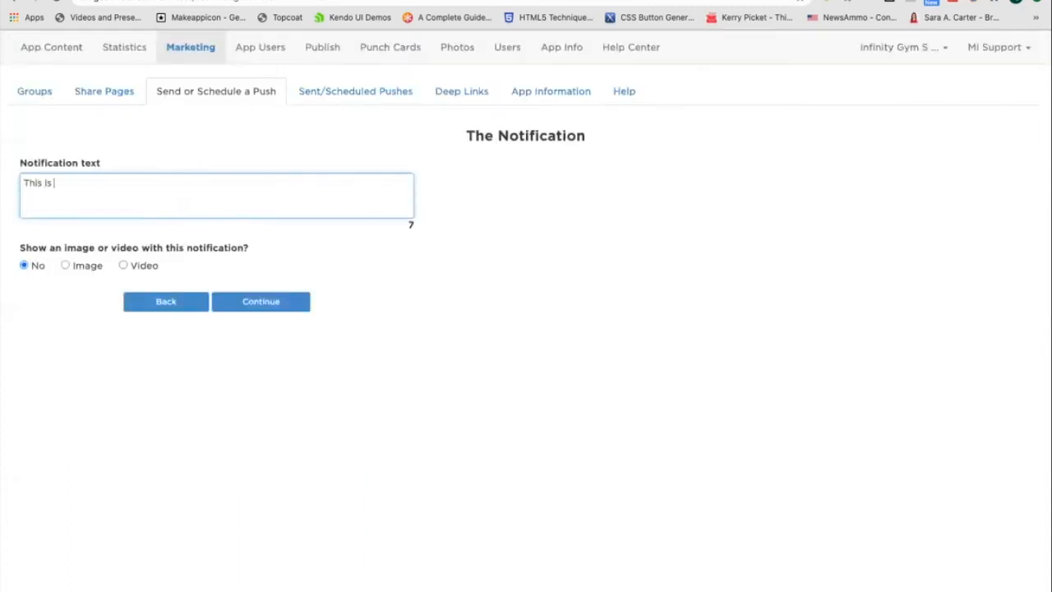
text(a test notification!)
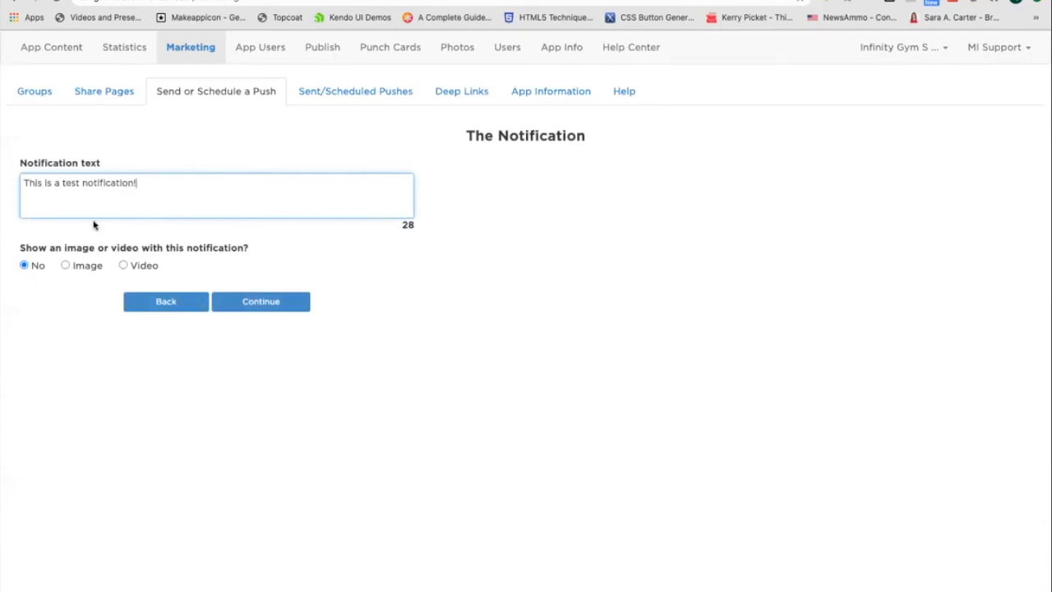
Choose to show an image with the notification and check the previously uploaded image gallery.
click(65, 265)
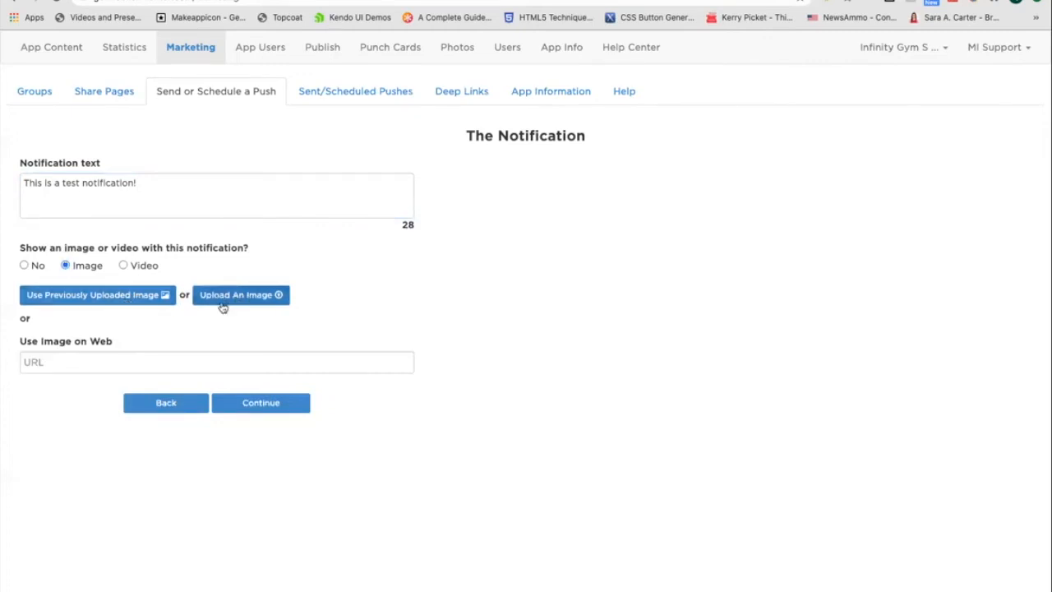
click(118, 301)
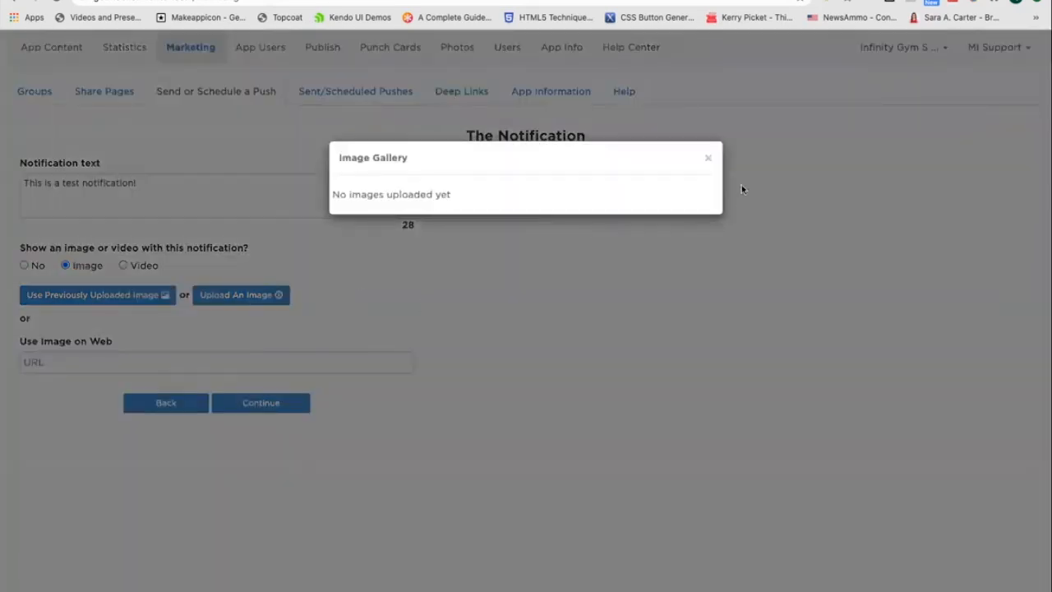
click(709, 160)
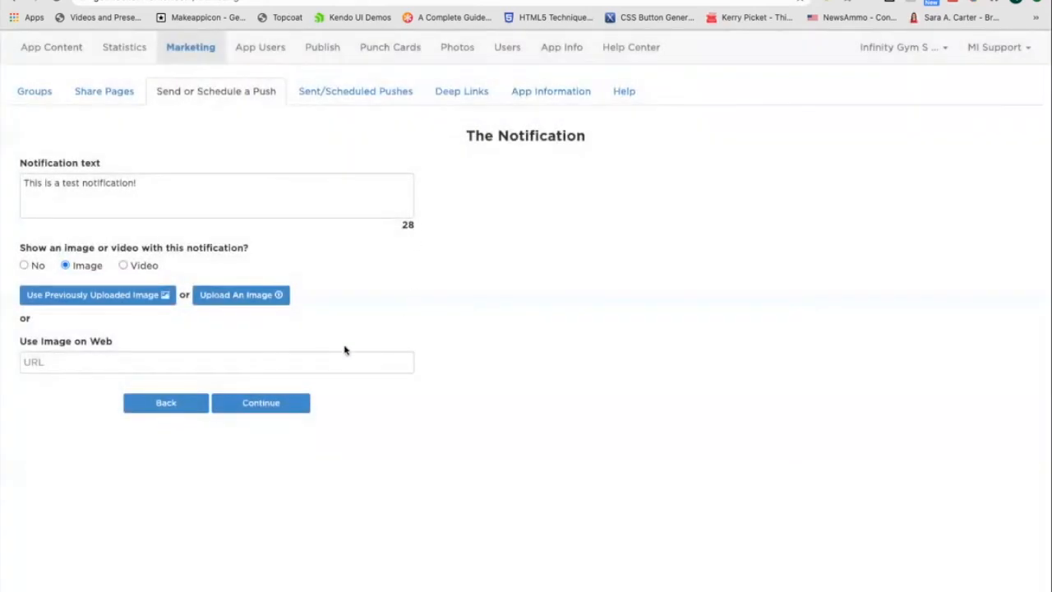
Search Google for funny cat images and copy the image address of the cat in a costume.
right_click(173, 0)
click(215, 0)
text(funny)
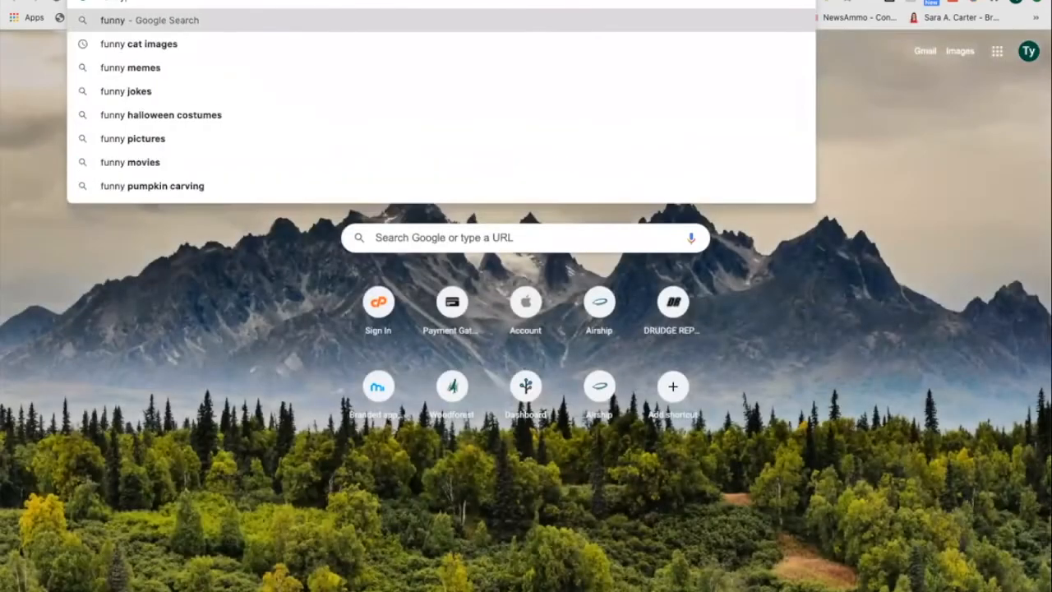
key(Down)
key(Return)
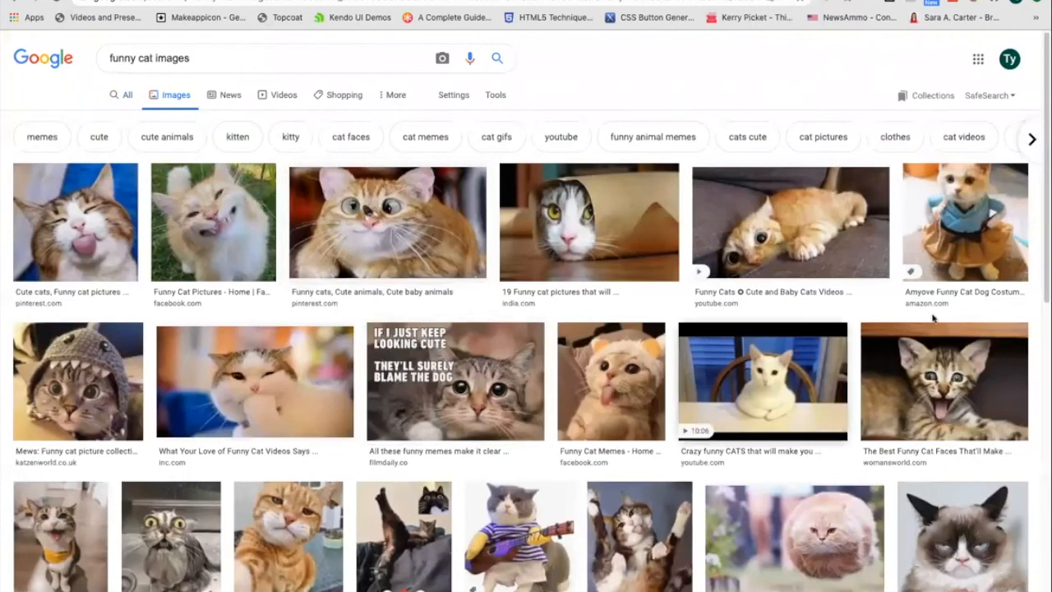
click(978, 222)
right_click(835, 218)
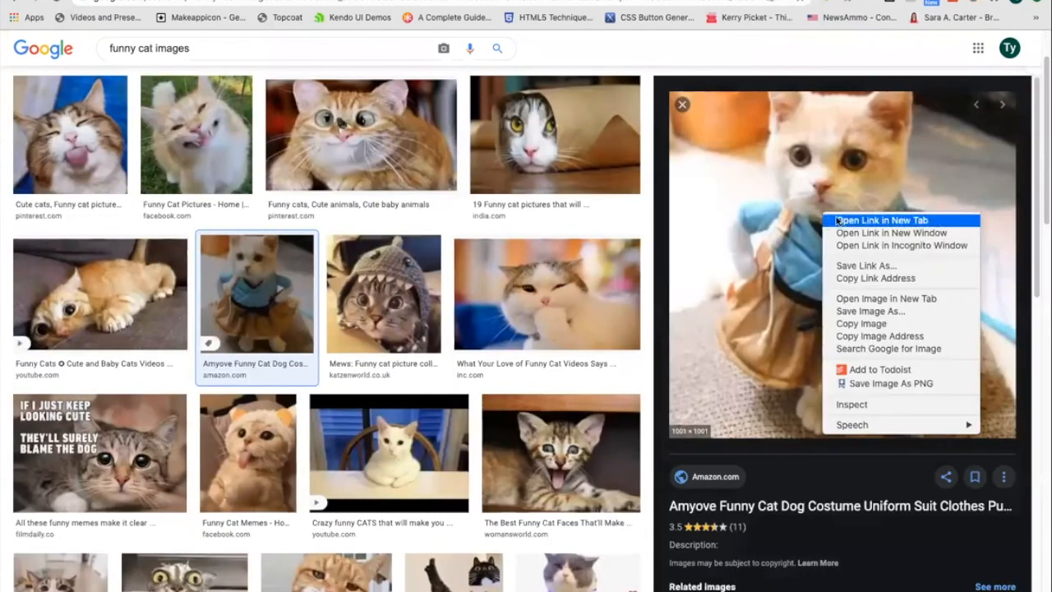
click(904, 280)
right_click(846, 277)
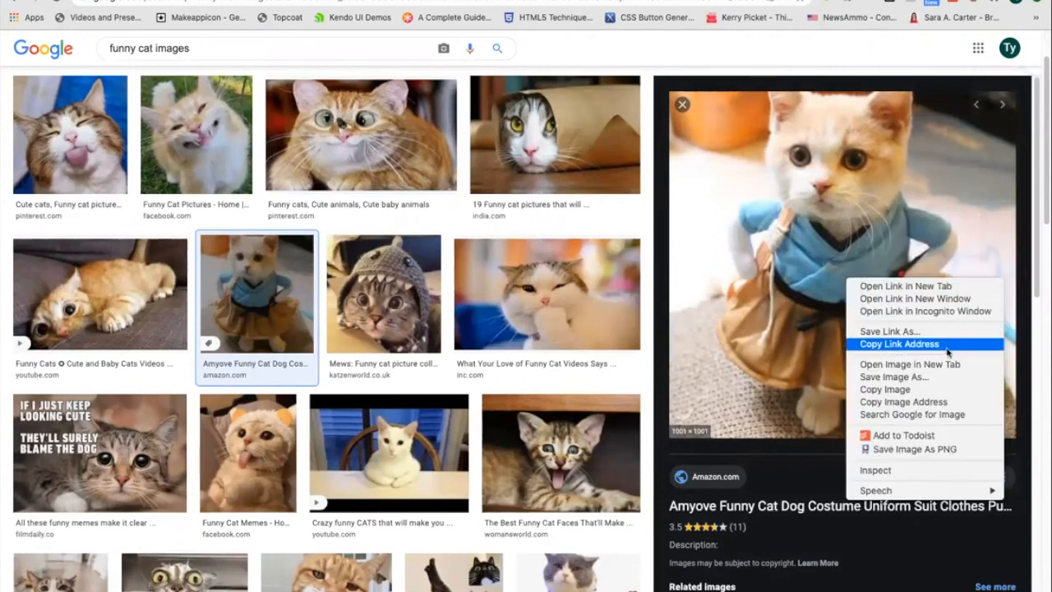
click(922, 405)
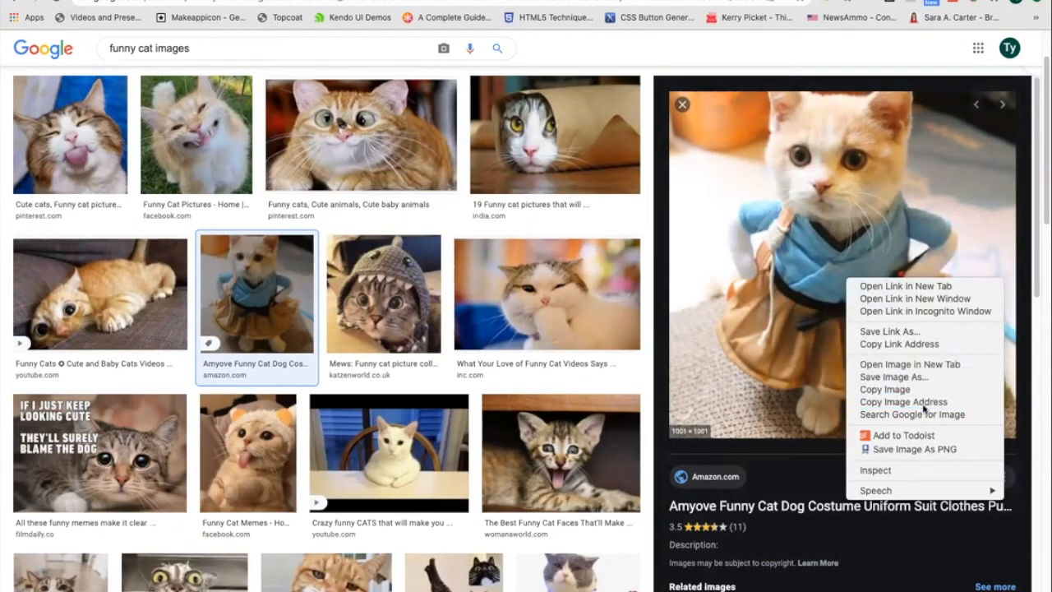
Paste the copied image address as the web image URL and continue to the message center page.
click(349, 0)
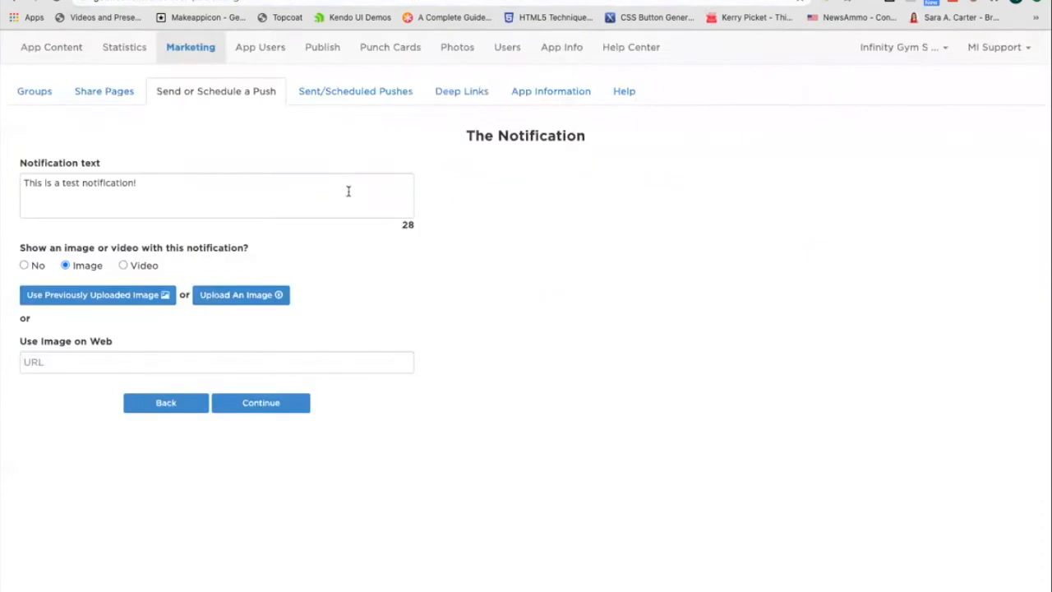
click(281, 369)
key(super+v)
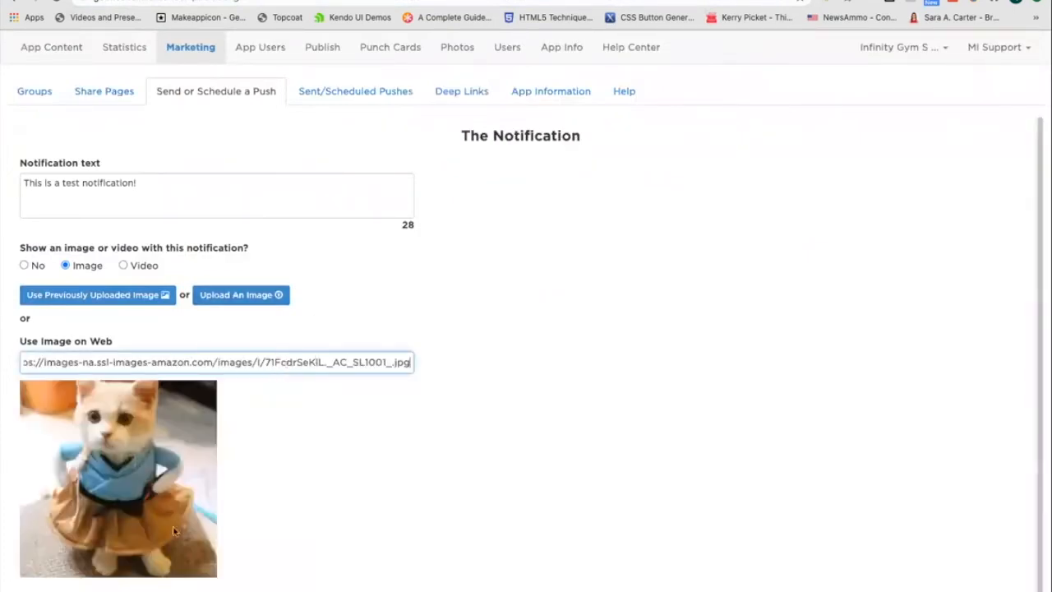
click(294, 516)
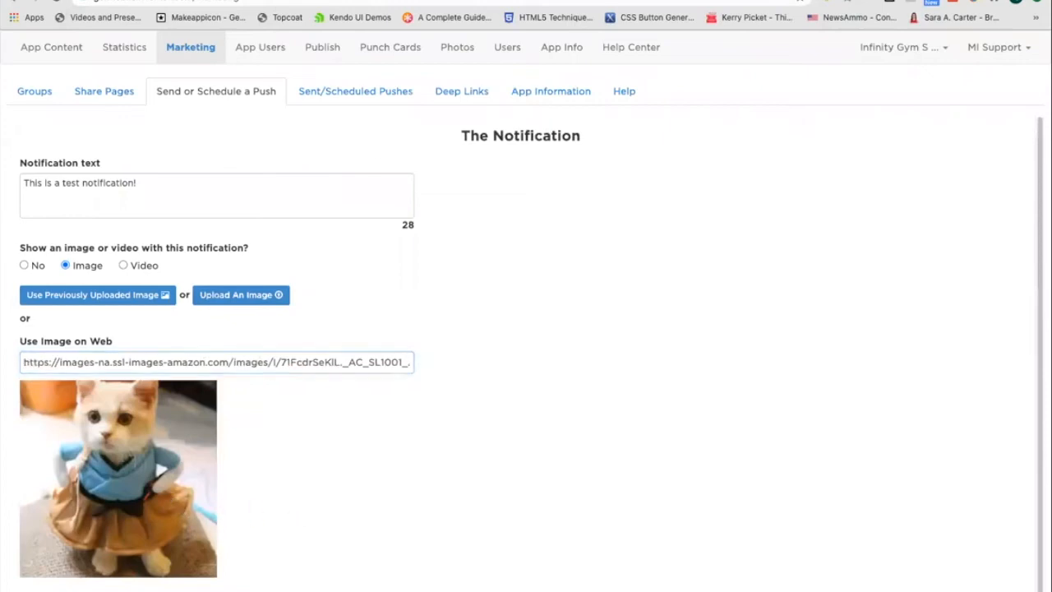
click(391, 453)
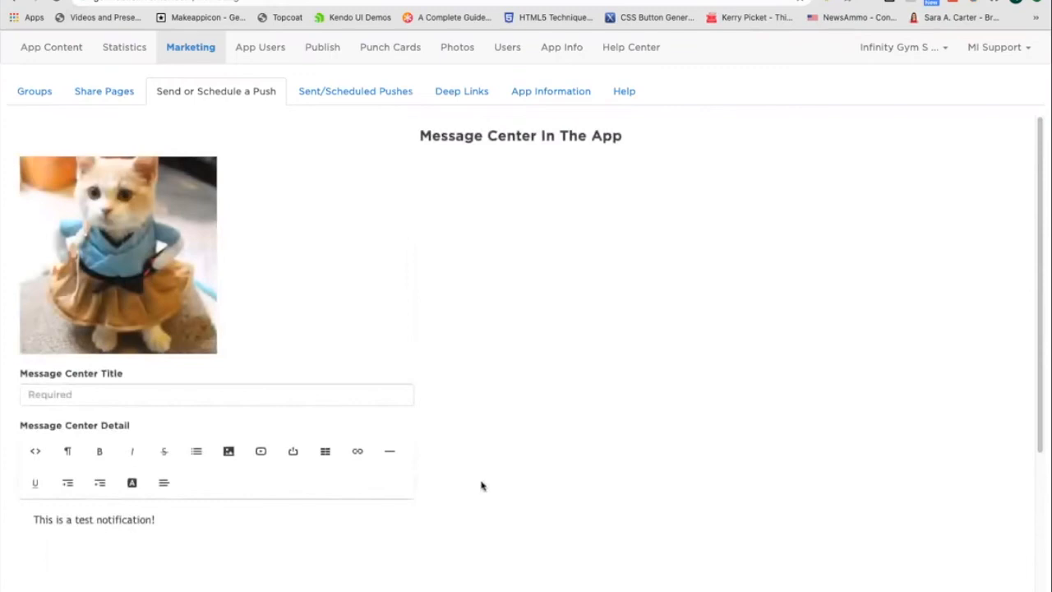
Set the message center title to Test title.
scroll(477, 488, down, 3)
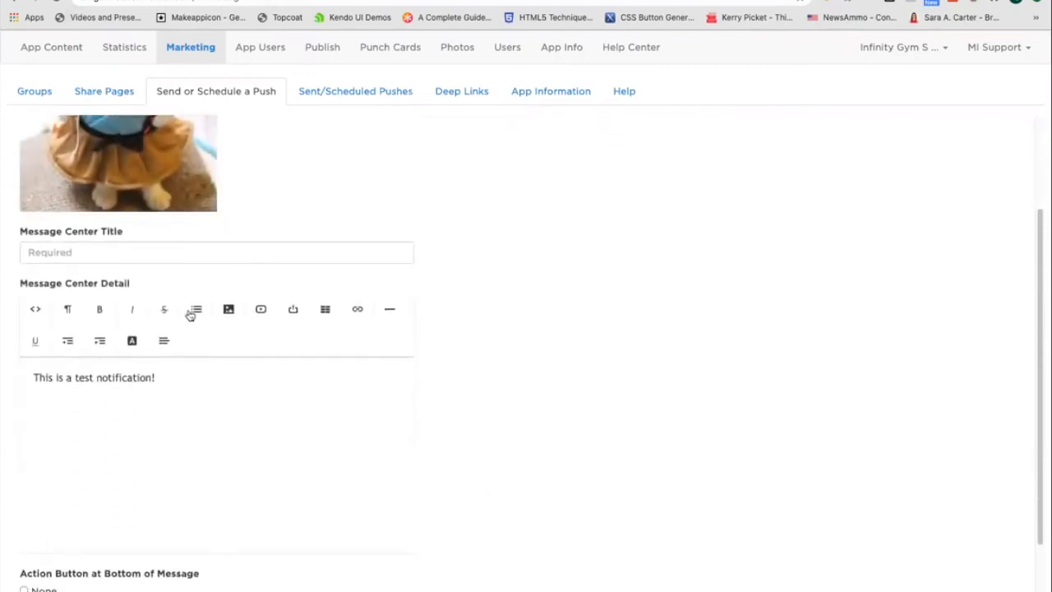
click(101, 252)
click(87, 293)
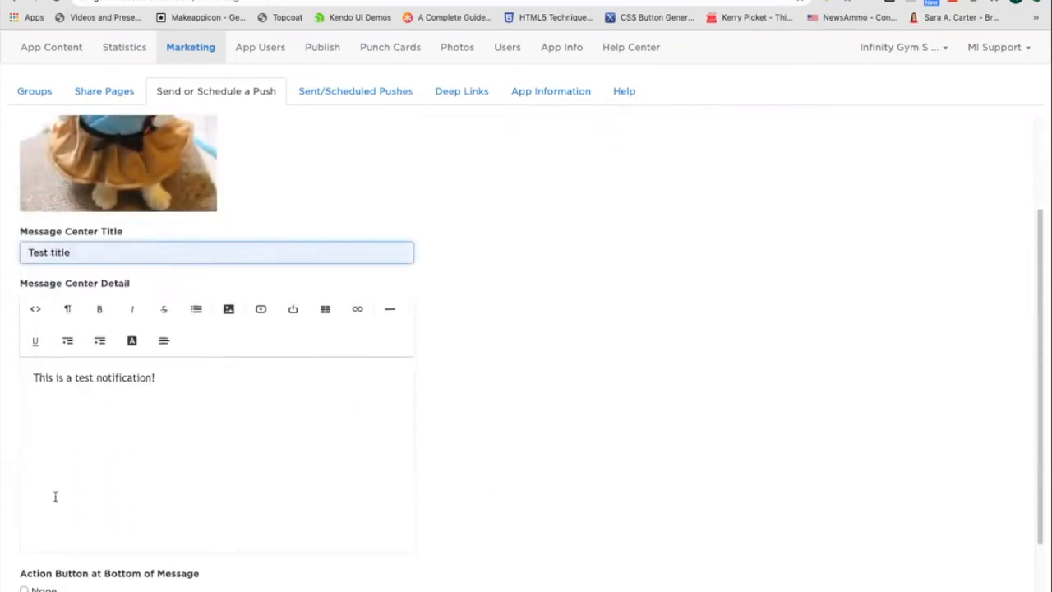
Clear the existing message center detail text.
click(215, 391)
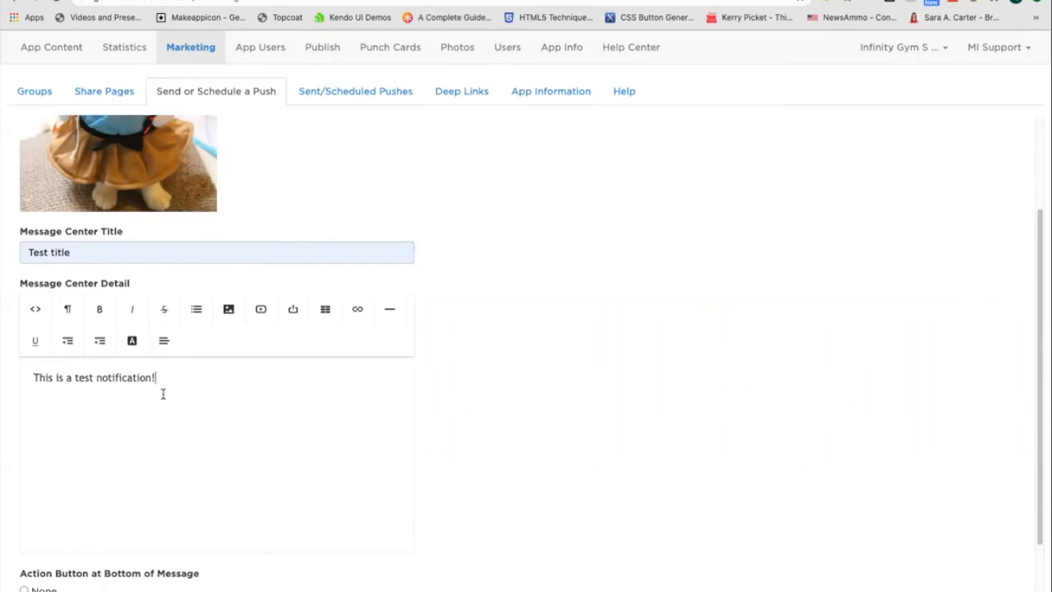
key(ctrl+a)
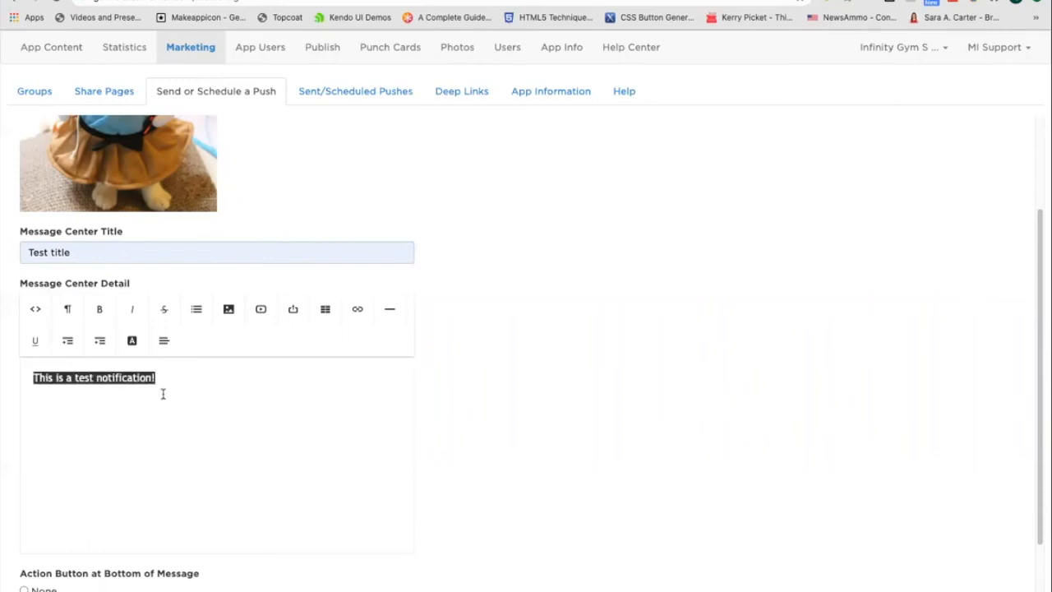
key(BackSpace)
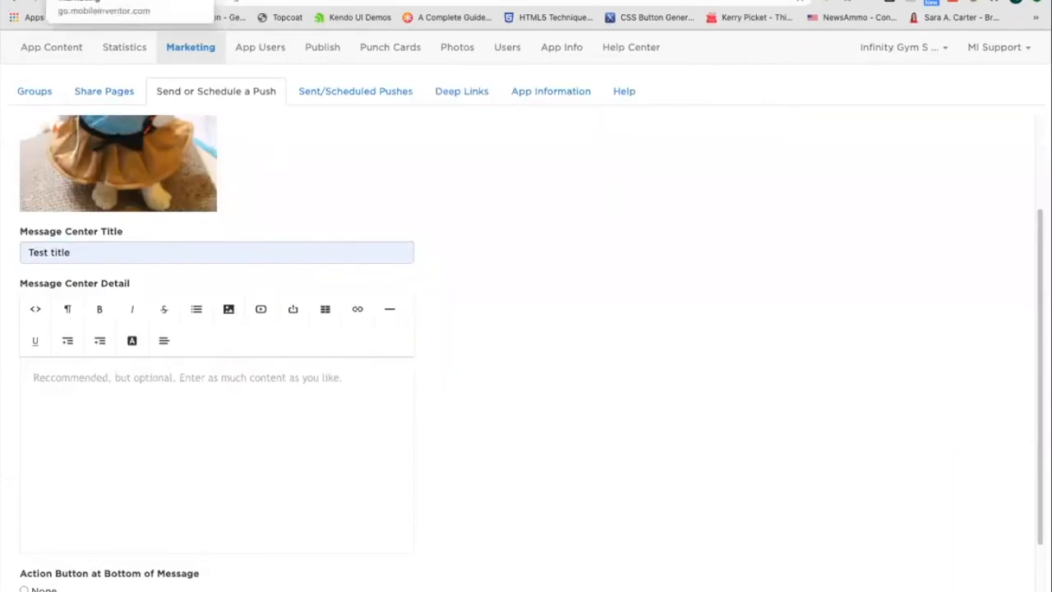
Open the Infinity Gym website in a new tab and select its award announcement text and photo.
click(263, 3)
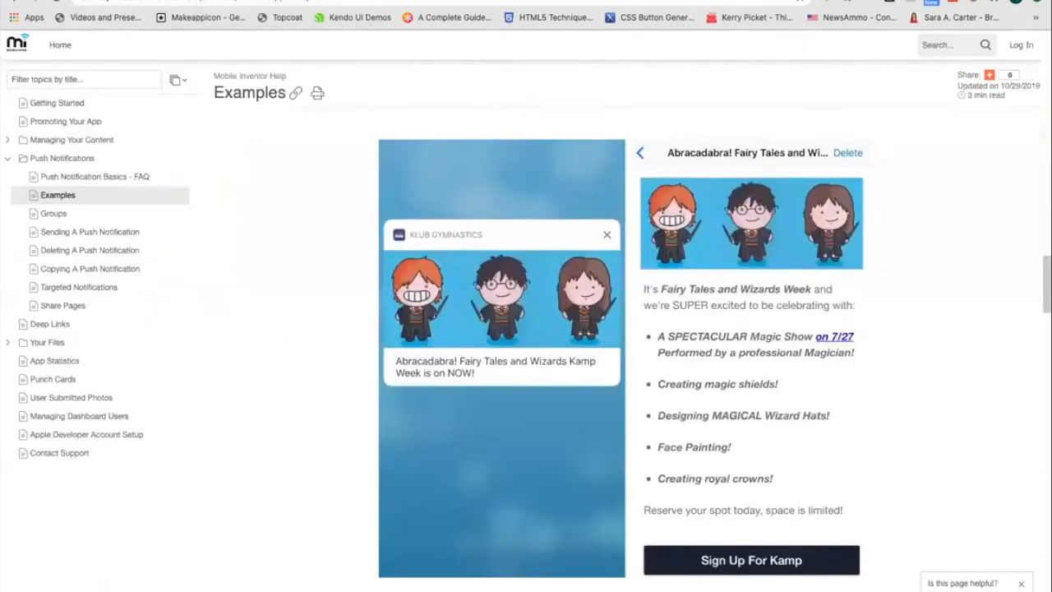
click(257, 2)
right_click(119, 0)
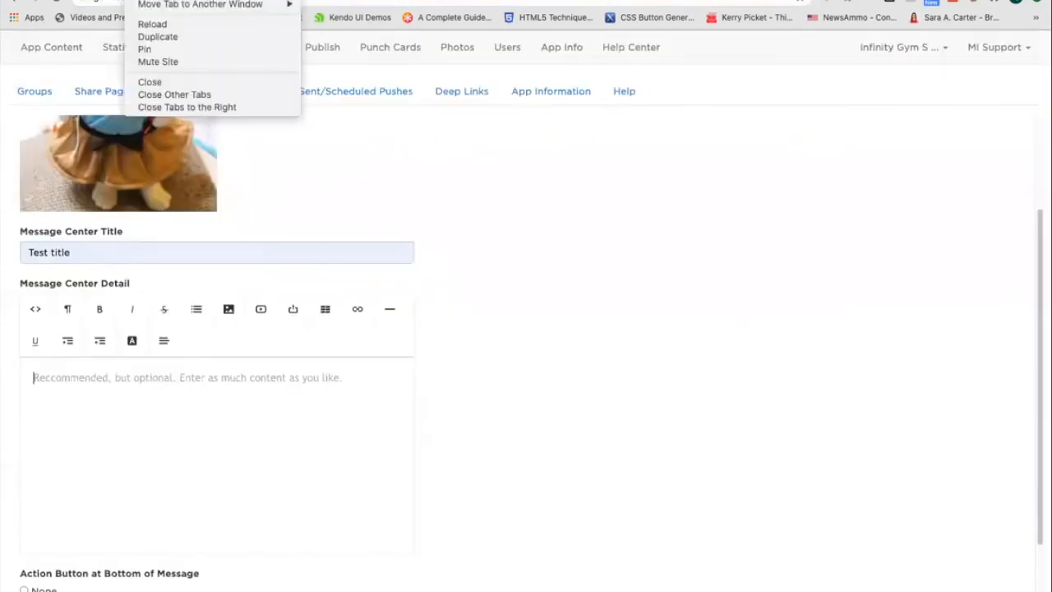
click(189, 0)
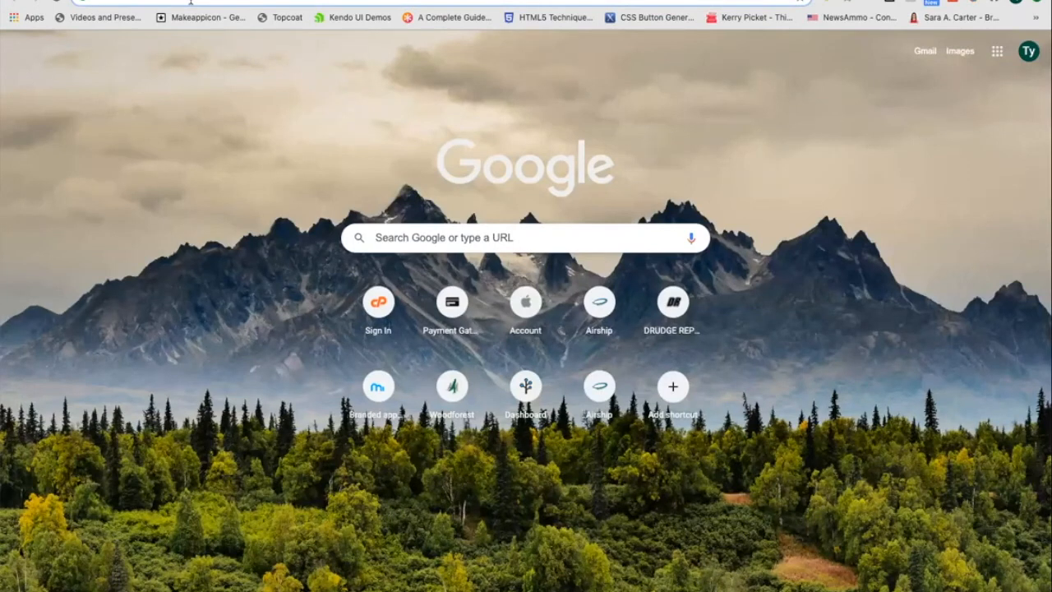
text(inf)
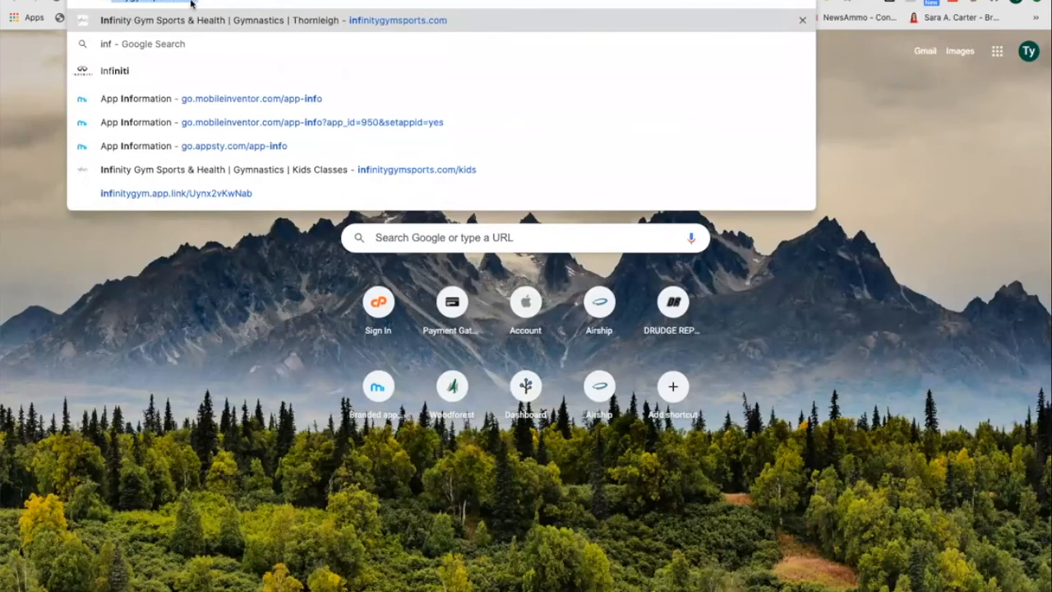
key(Right)
key(Return)
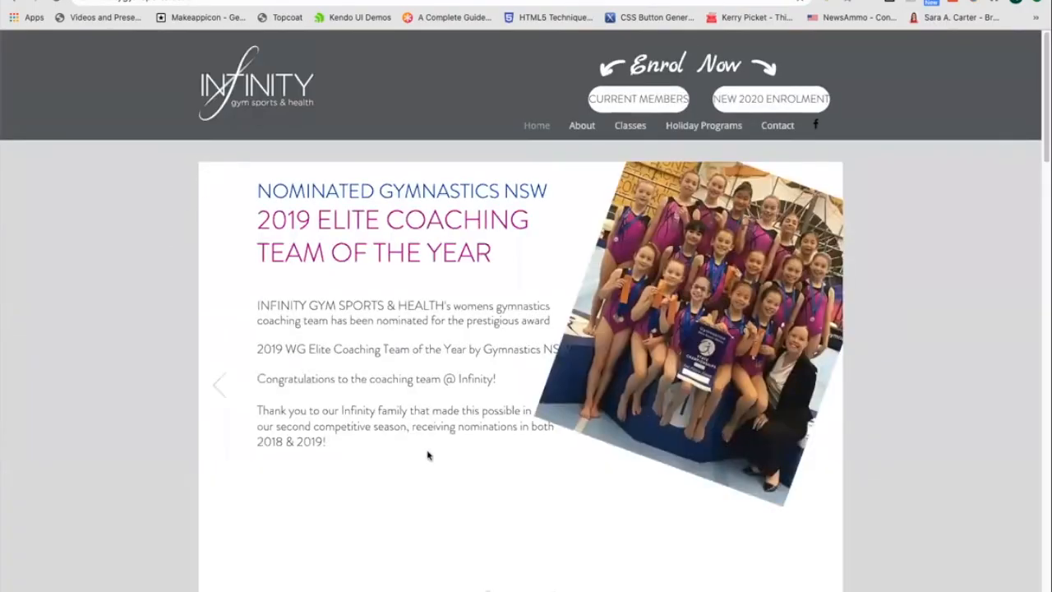
drag(568, 469, 353, 437)
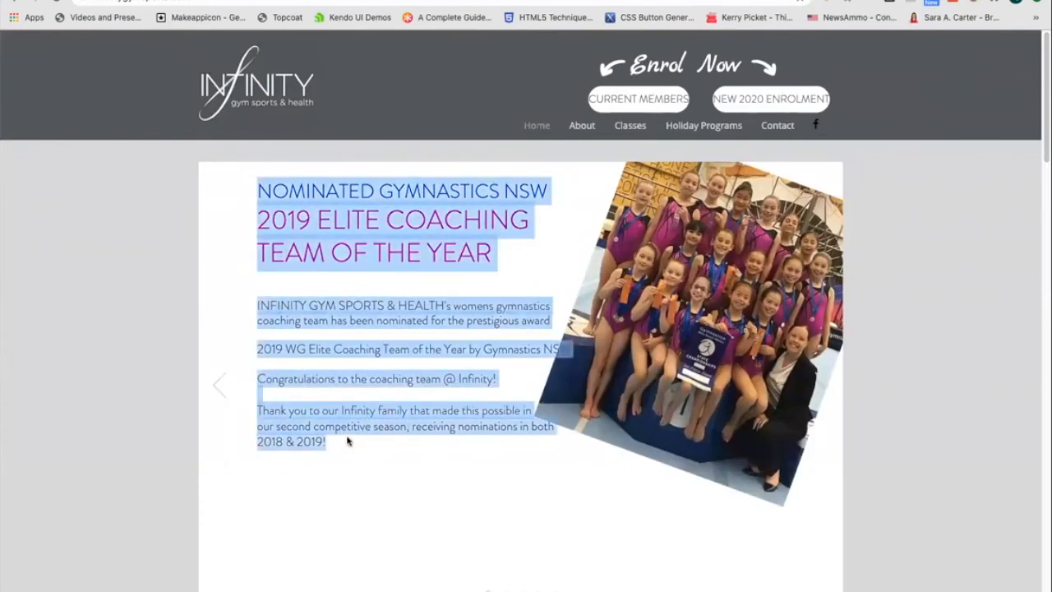
Paste the website content into the message center detail and remove the extra blank lines.
click(247, 1)
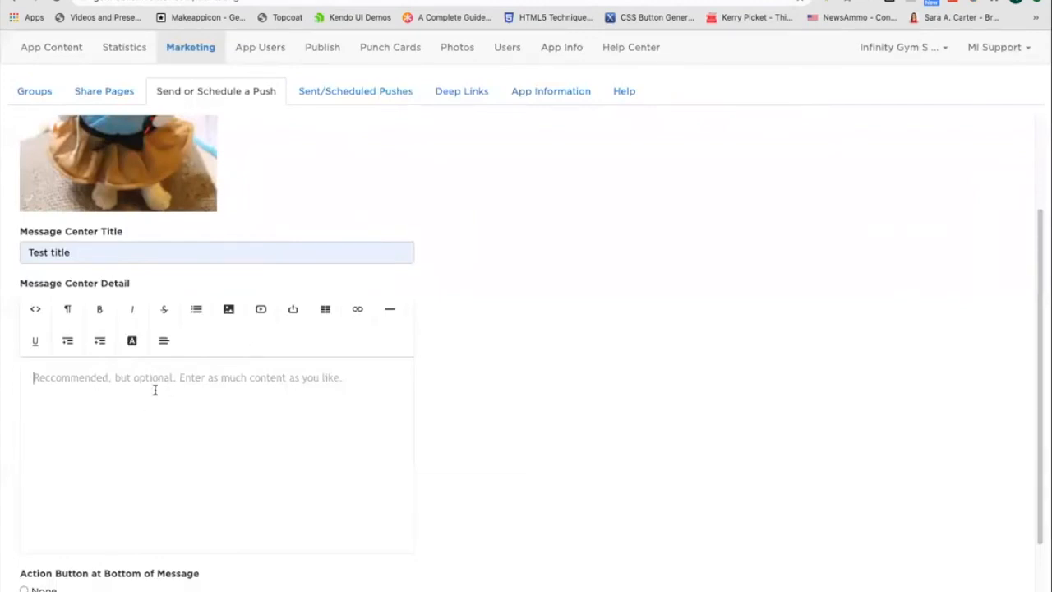
key(ctrl+v)
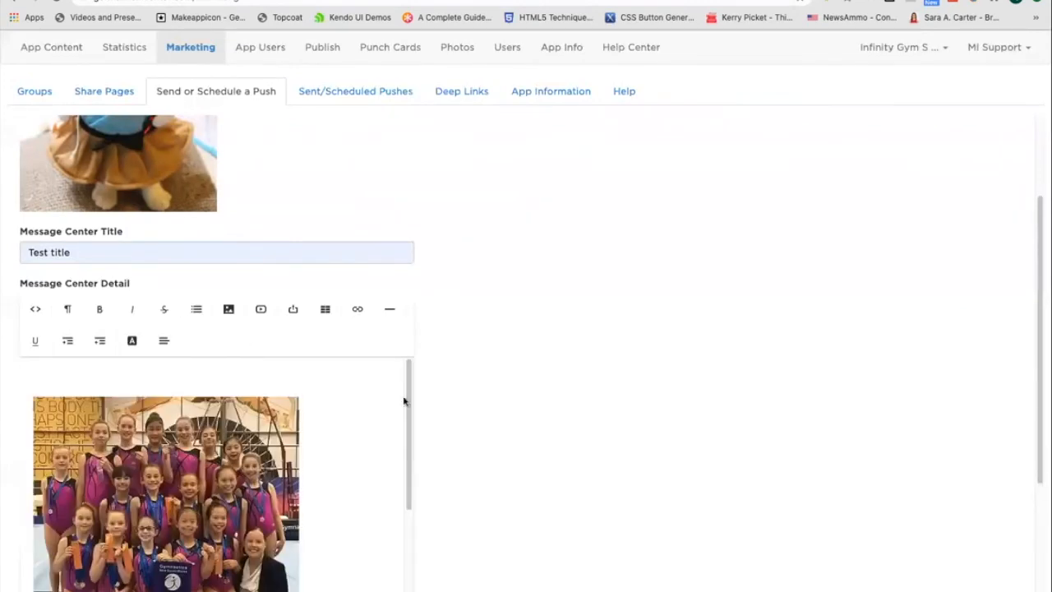
drag(409, 387, 402, 570)
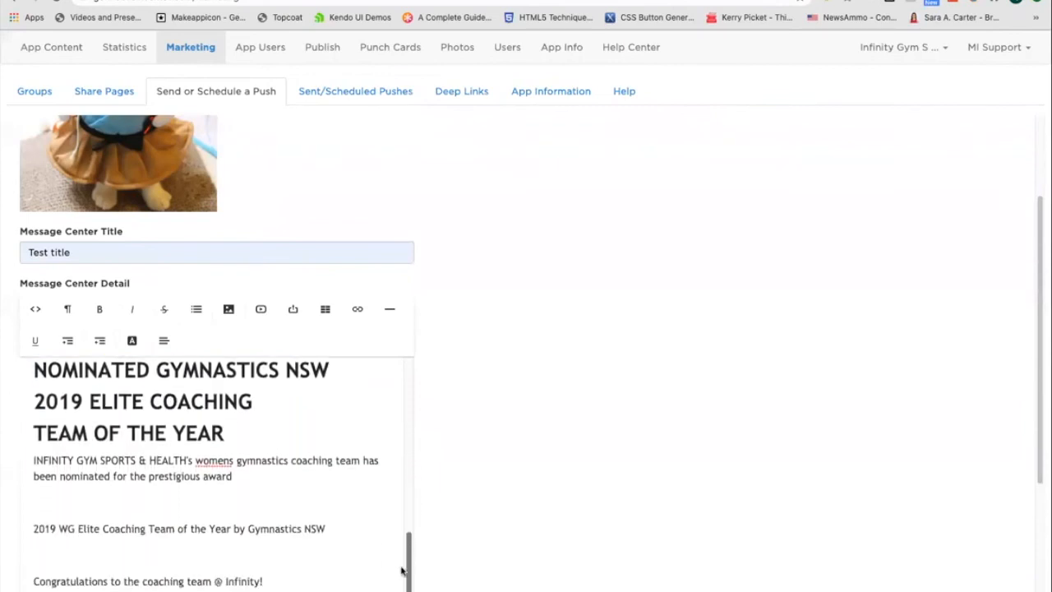
click(90, 487)
key(BackSpace)
key(Down)
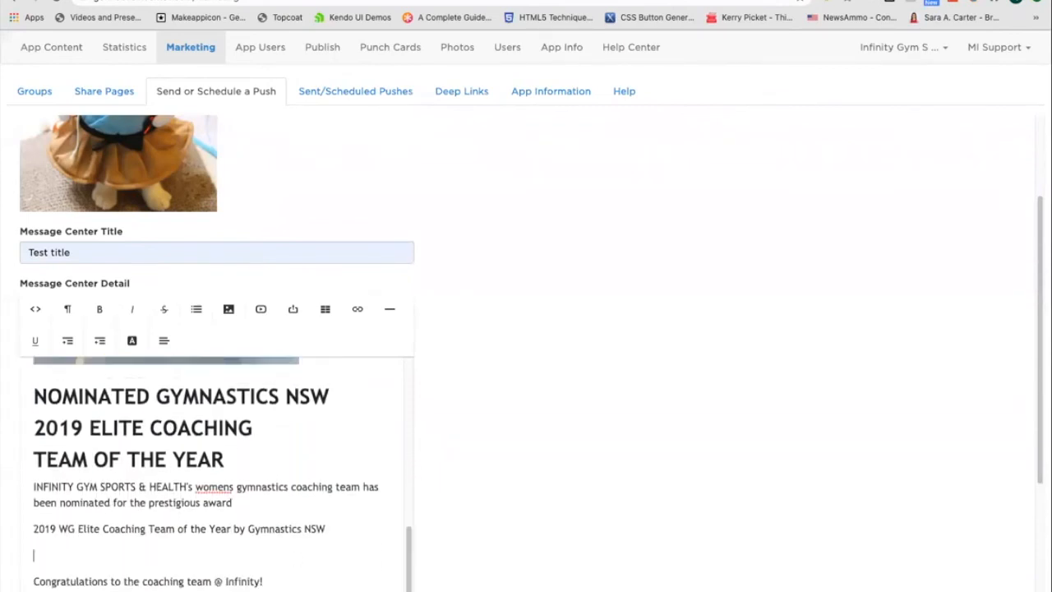
key(BackSpace)
key(Delete)
key(Return)
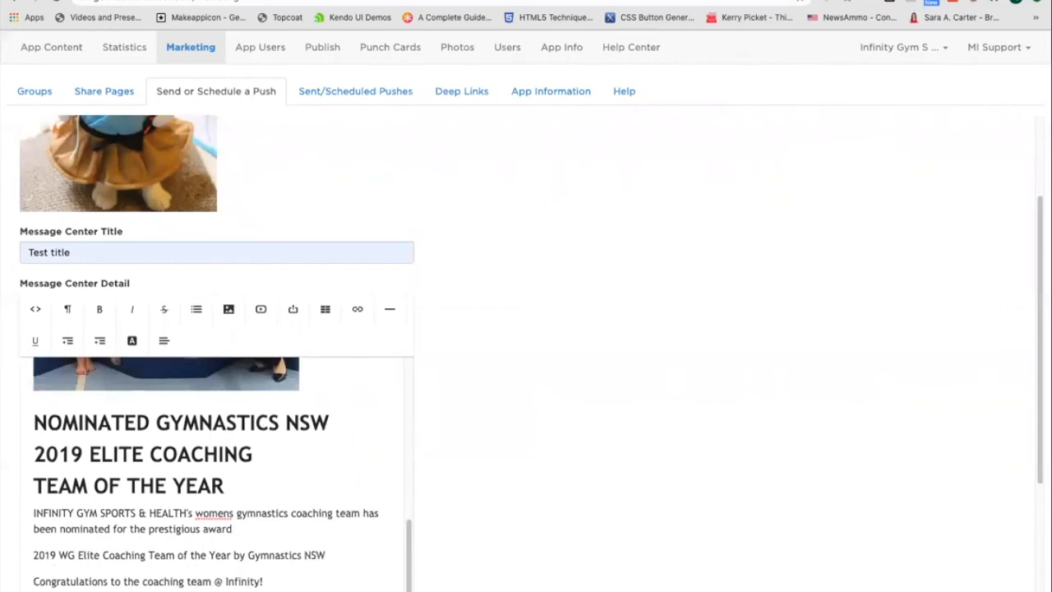
key(BackSpace)
Set the pasted photo's position to Center.
scroll(526, 353, down, 3)
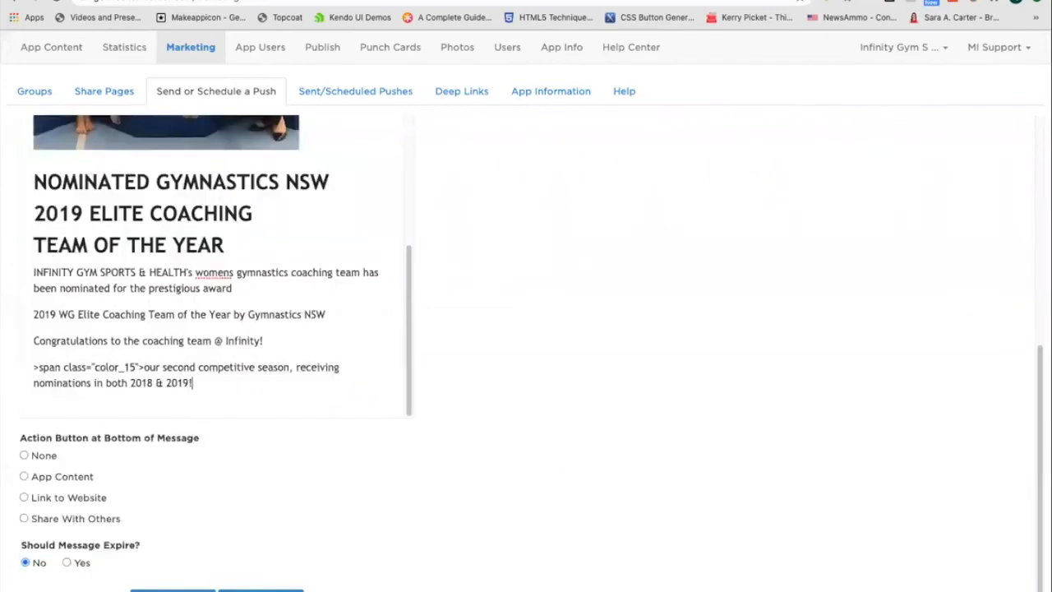
scroll(94, 325, up, 6)
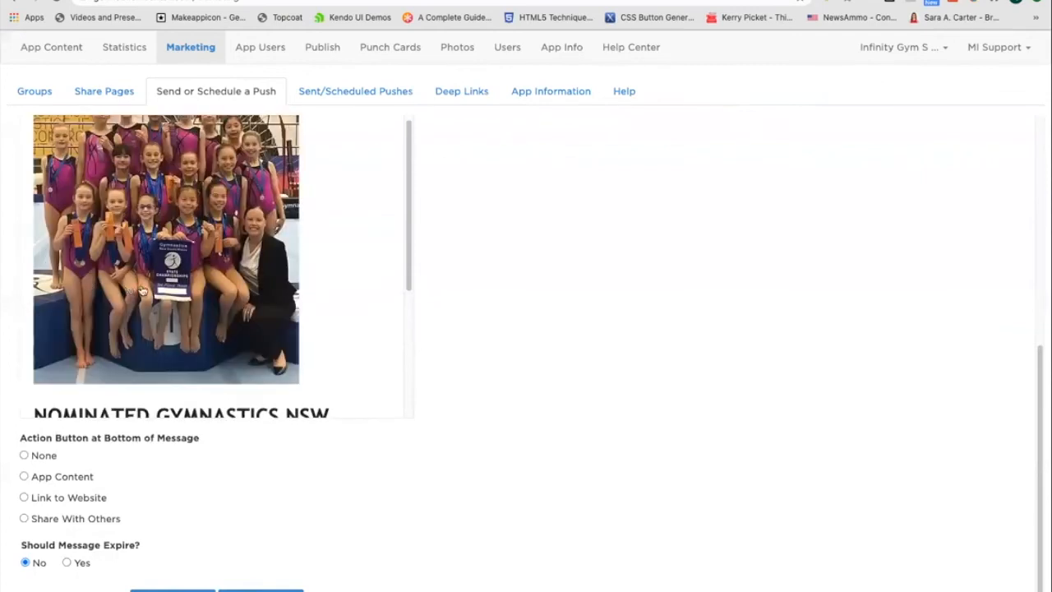
click(198, 282)
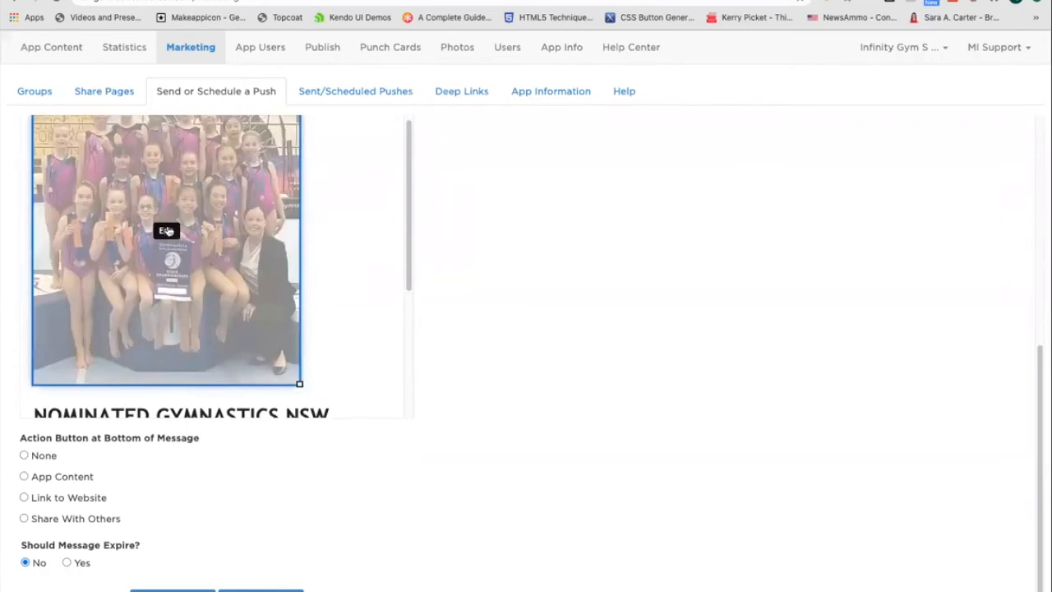
click(166, 230)
click(530, 411)
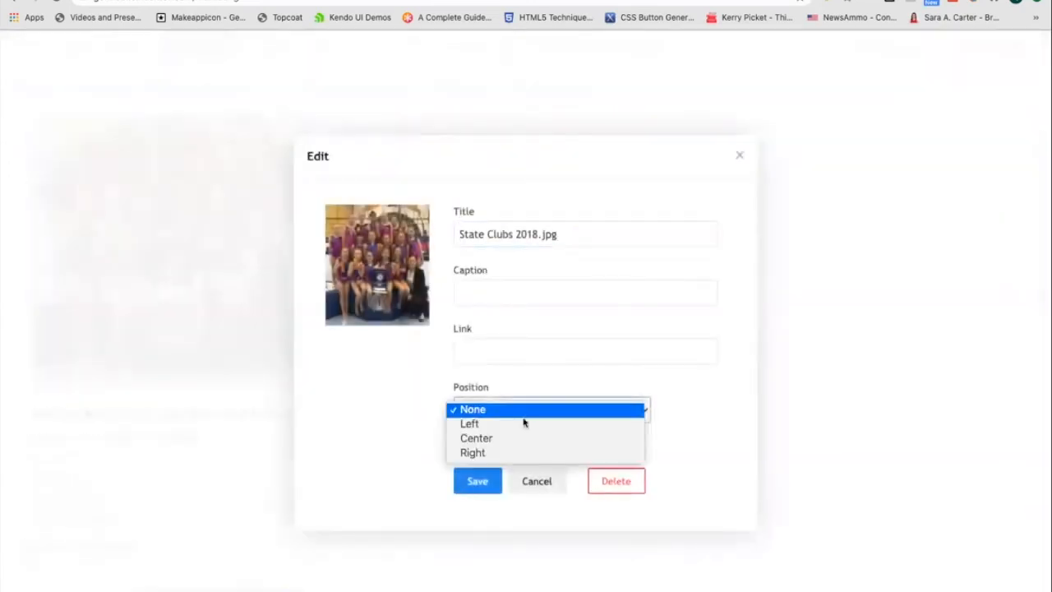
click(476, 438)
click(477, 481)
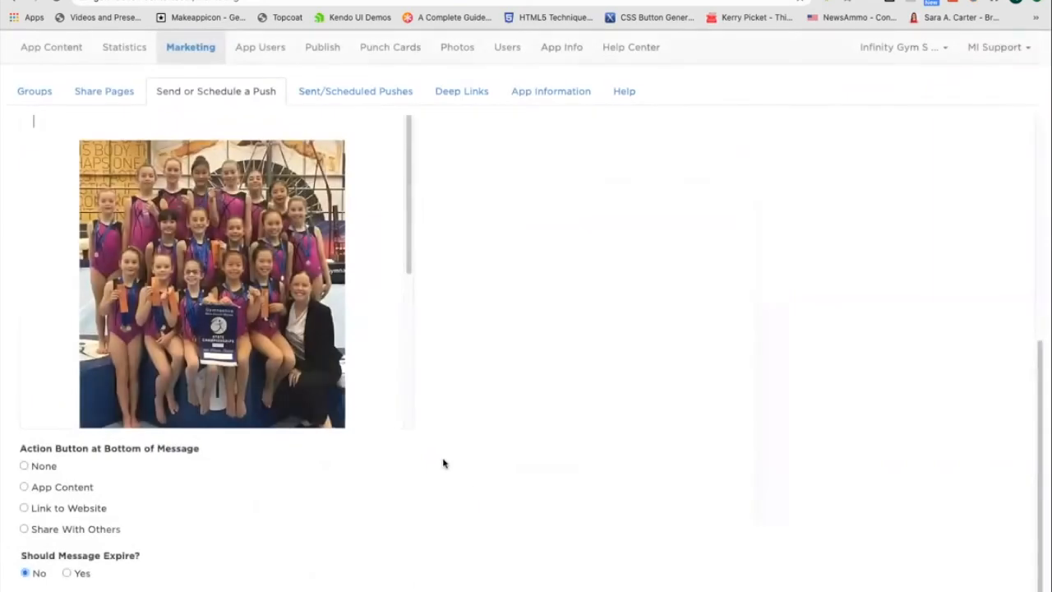
Shrink the photo in the message detail by dragging its corner handle.
click(329, 402)
scroll(349, 421, down, 5)
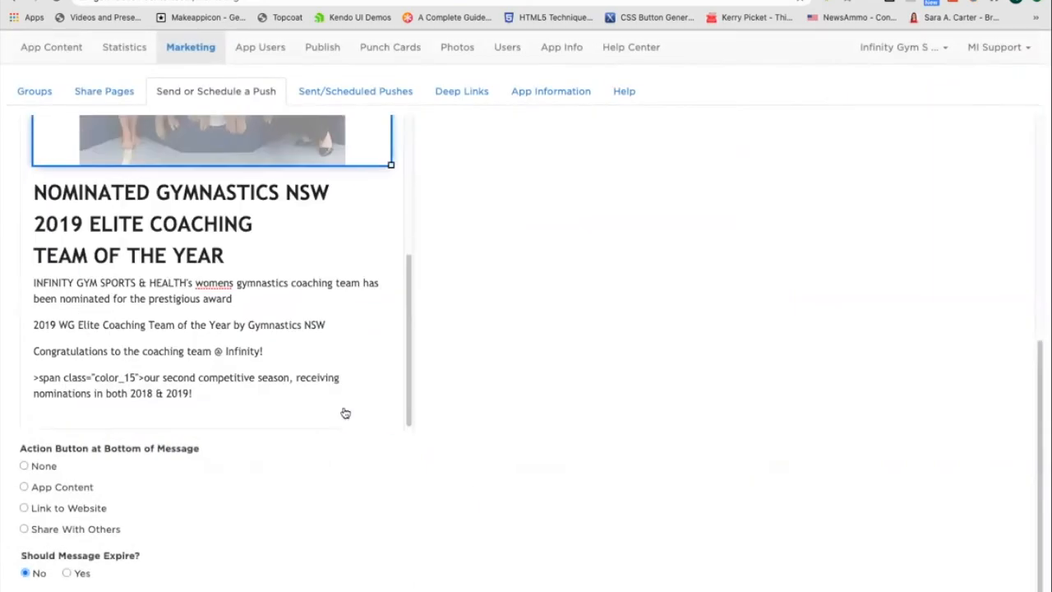
scroll(345, 413, up, 1)
drag(391, 186, 235, 47)
scroll(243, 283, up, 1)
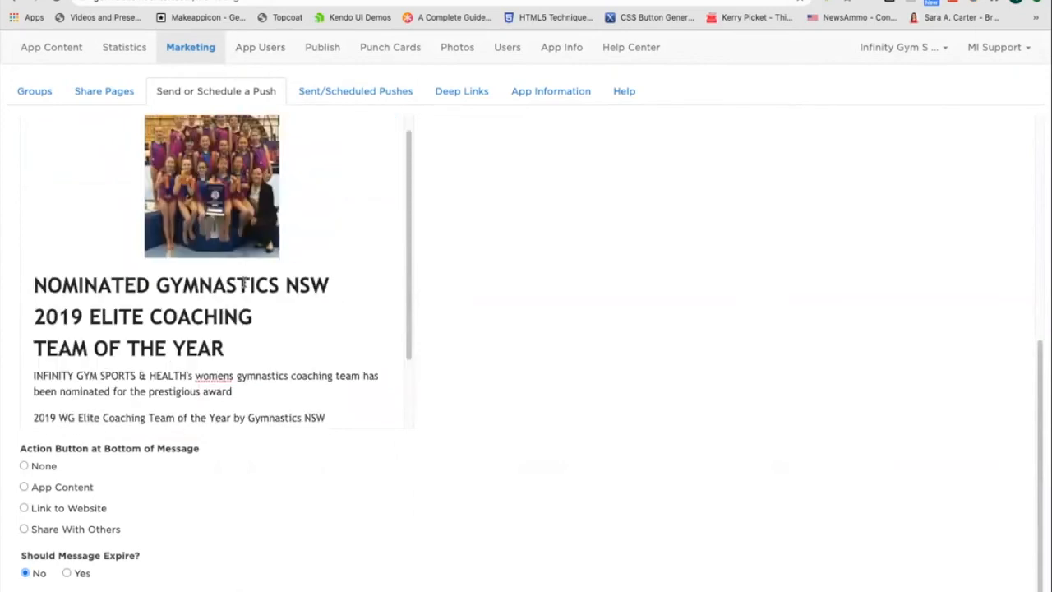
scroll(244, 280, up, 1)
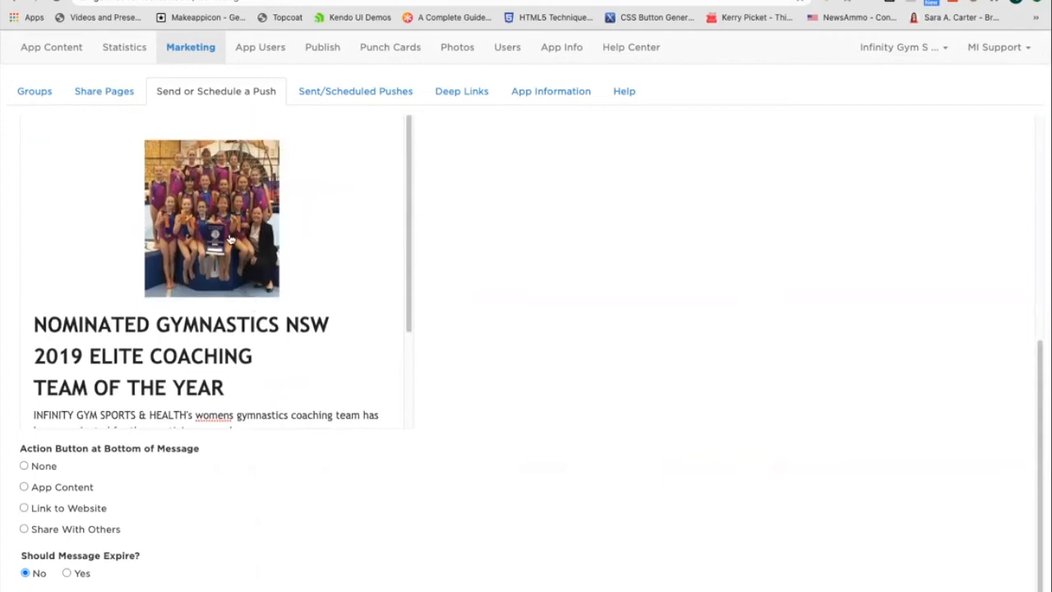
scroll(272, 288, up, 5)
Add a new line at the end of the detail reading Click here for our schedule.
scroll(500, 376, down, 2)
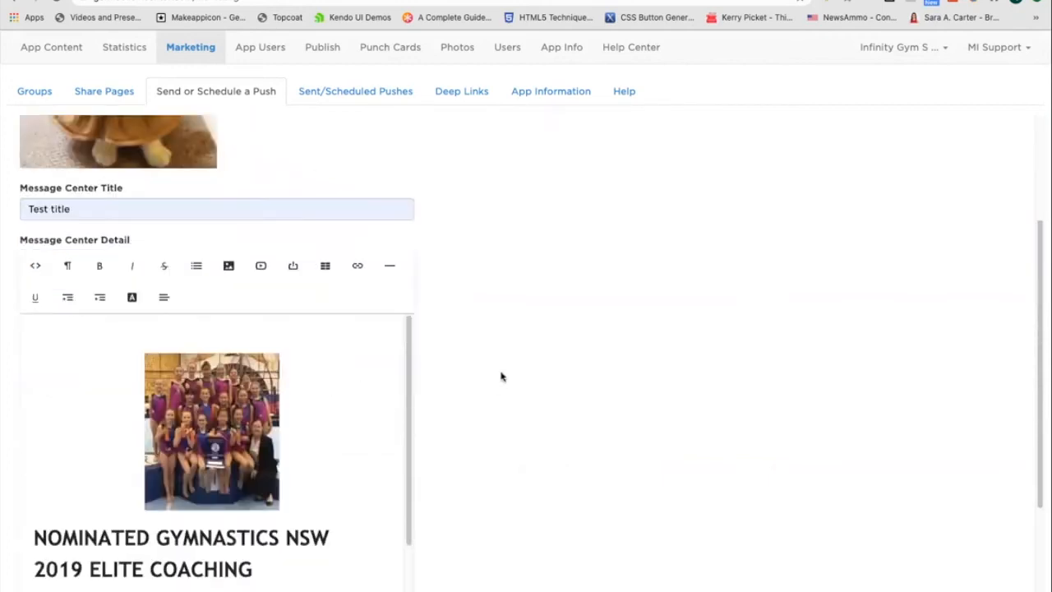
scroll(497, 374, down, 2)
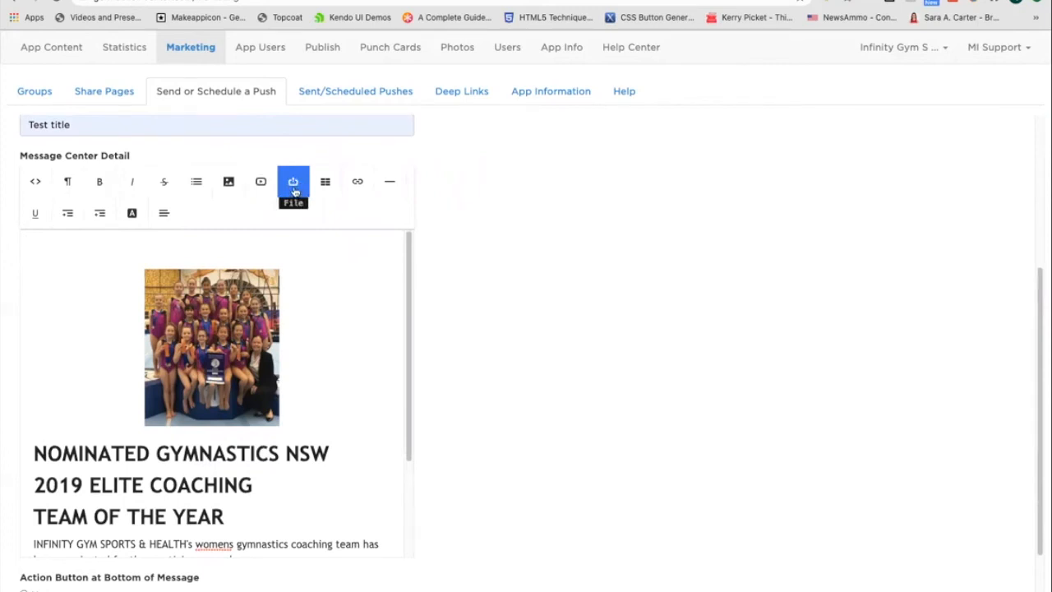
scroll(105, 530, down, 3)
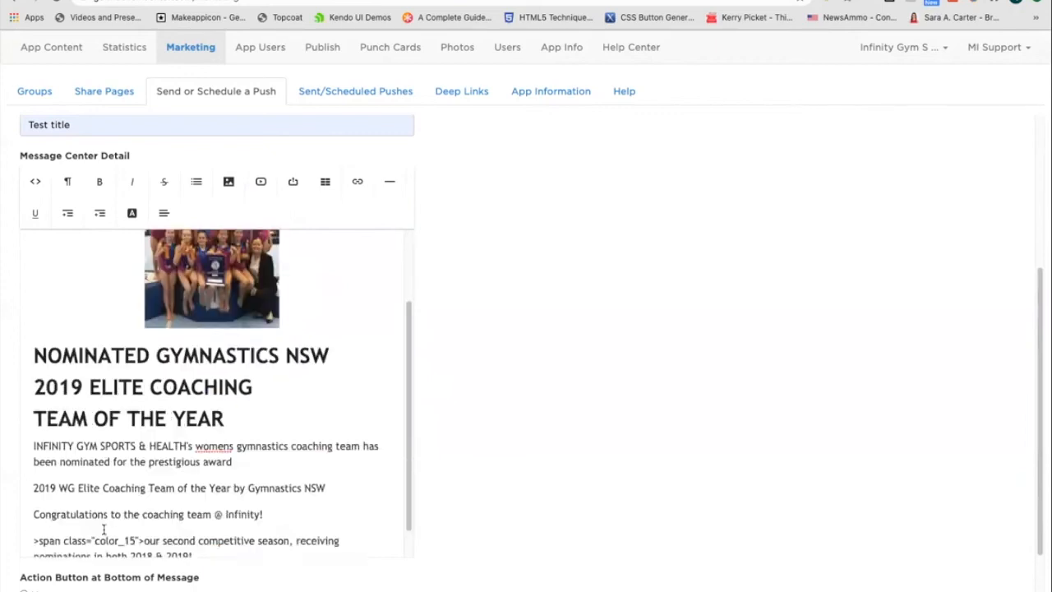
key(Return)
text(Cl)
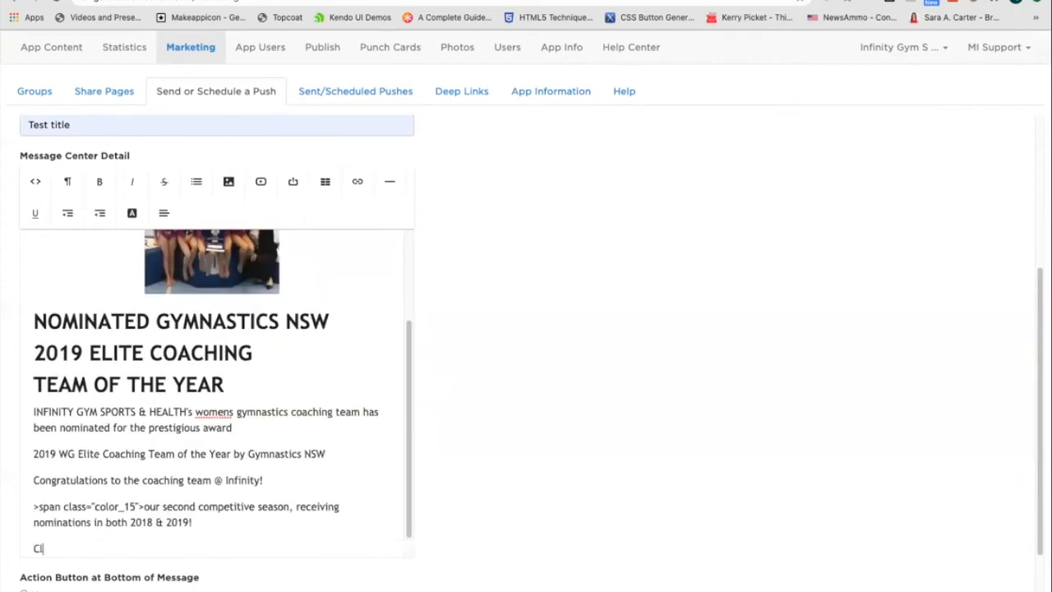
text(ick here for our schedule)
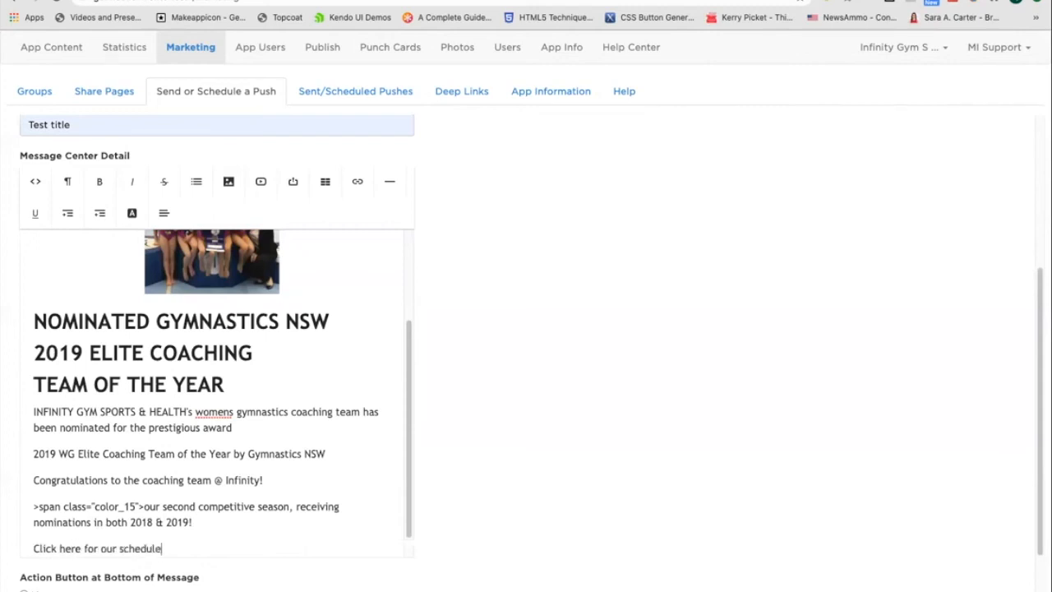
key(shift+Home)
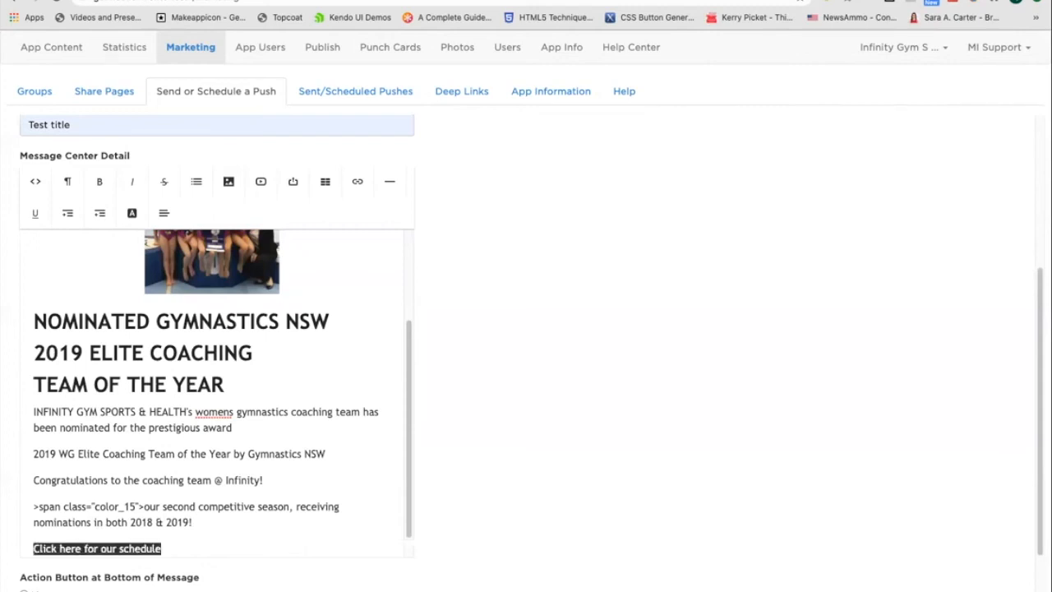
click(297, 194)
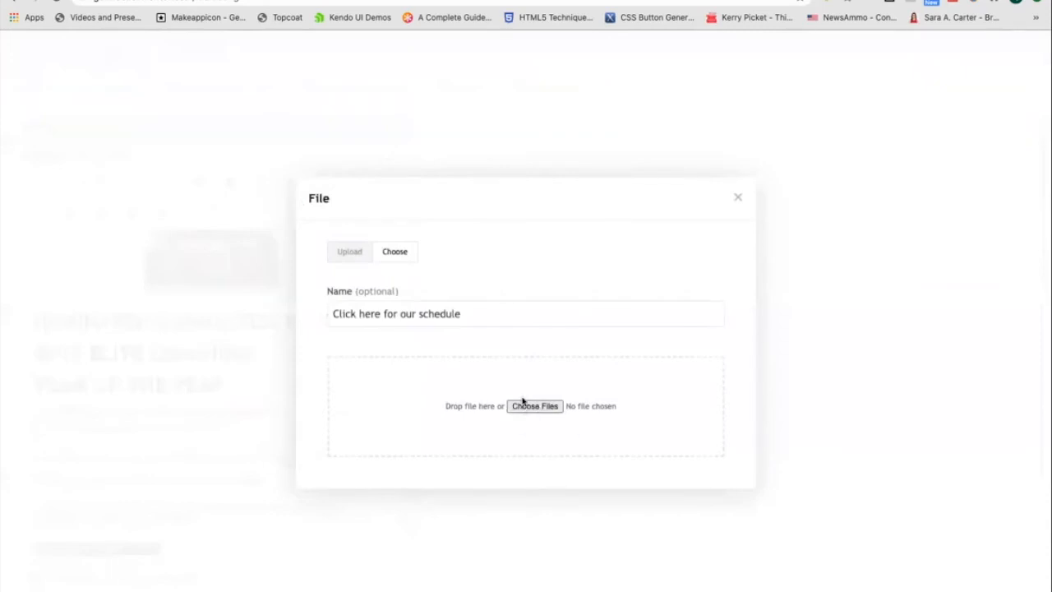
click(408, 252)
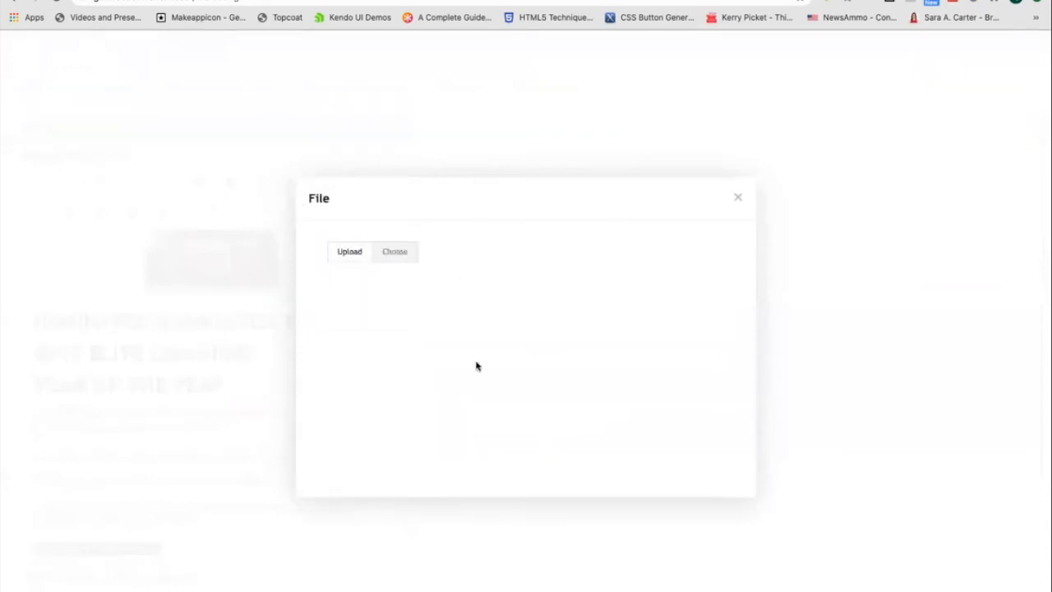
click(340, 253)
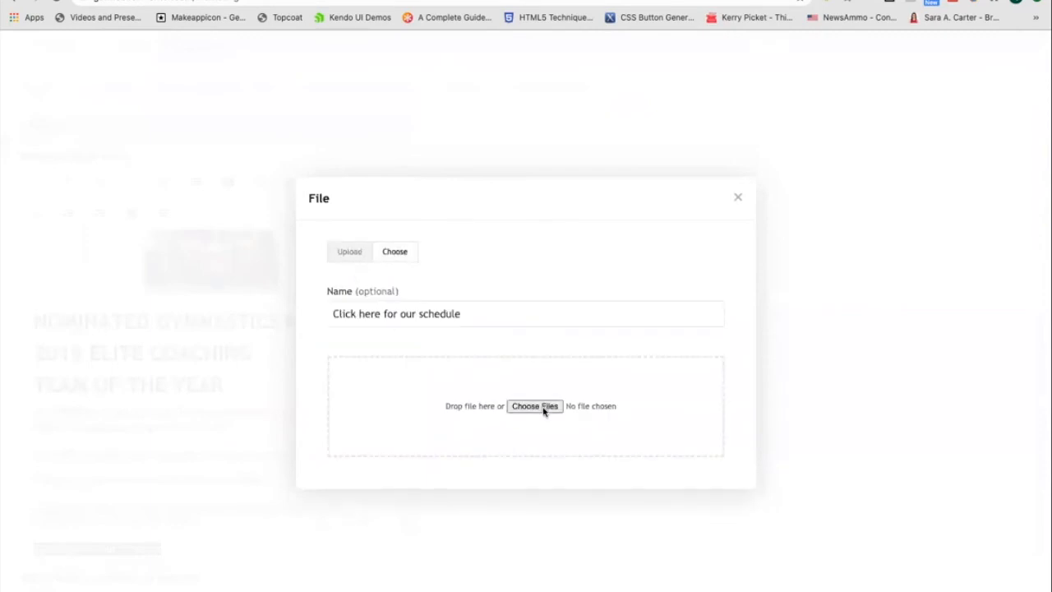
click(738, 198)
Set the message's action button to open the App Content page Extreme - Boys, with button text Learn More!
scroll(539, 523, down, 3)
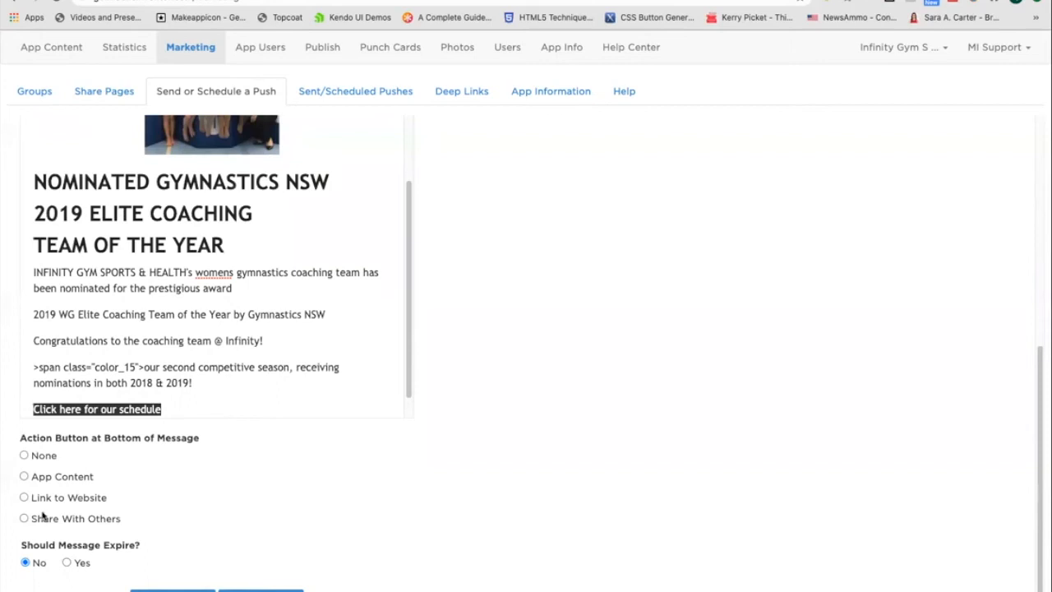
click(24, 456)
click(23, 477)
scroll(246, 512, down, 3)
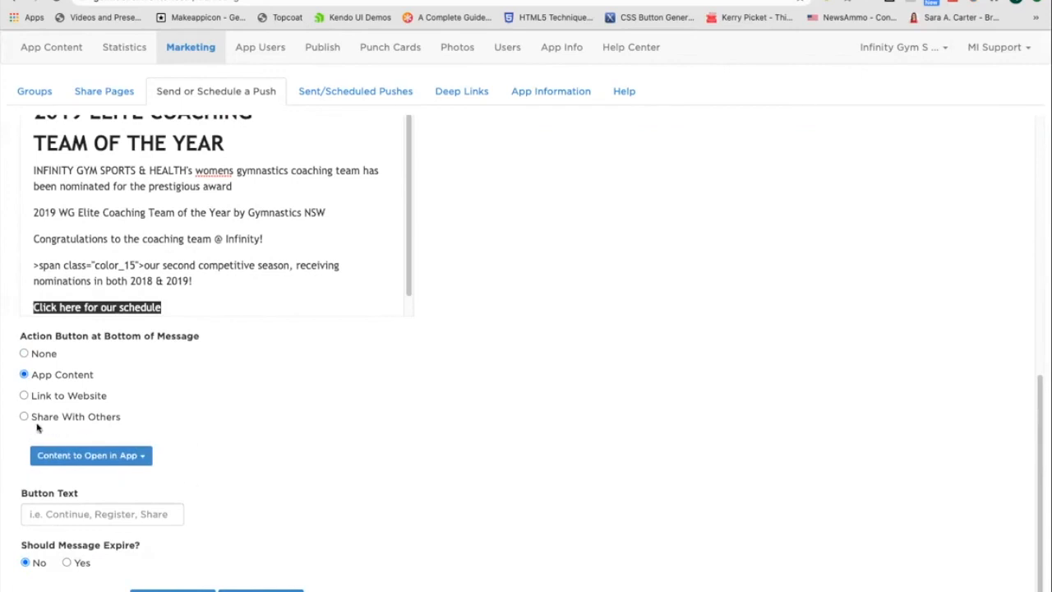
click(123, 455)
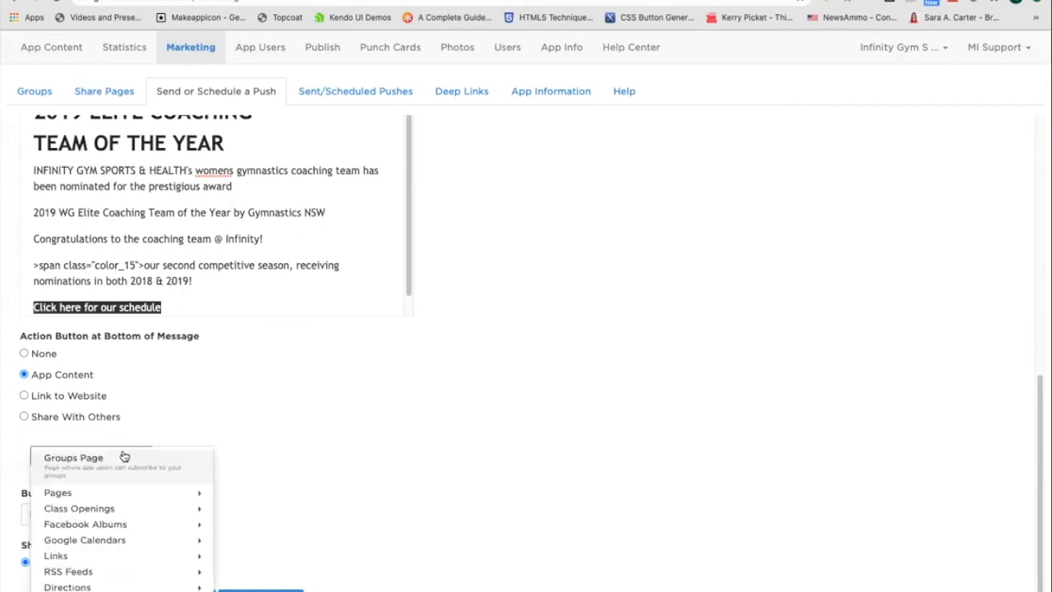
scroll(110, 474, down, 1)
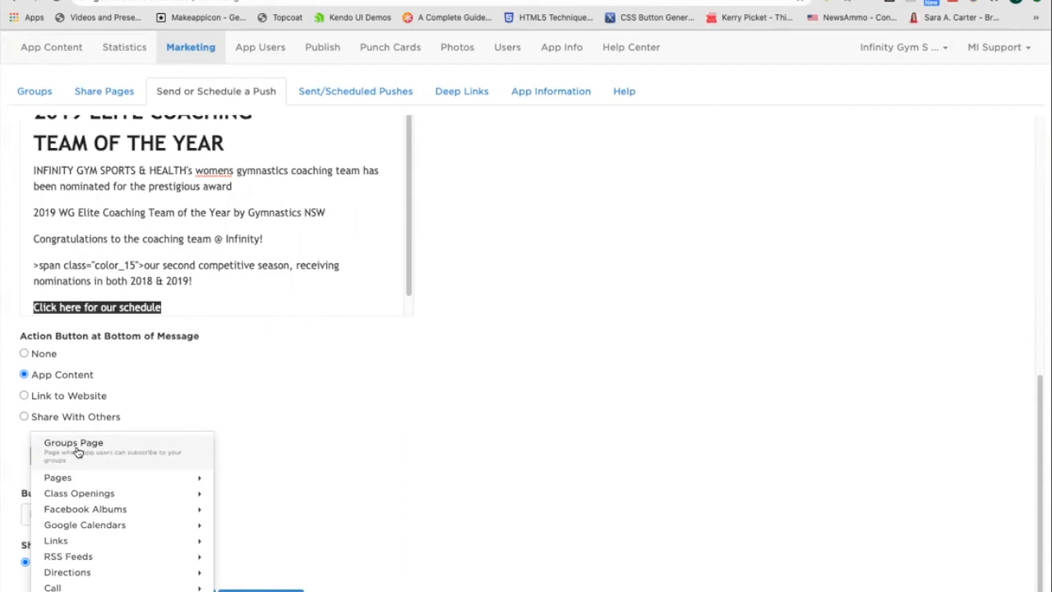
mouse_move(123, 485)
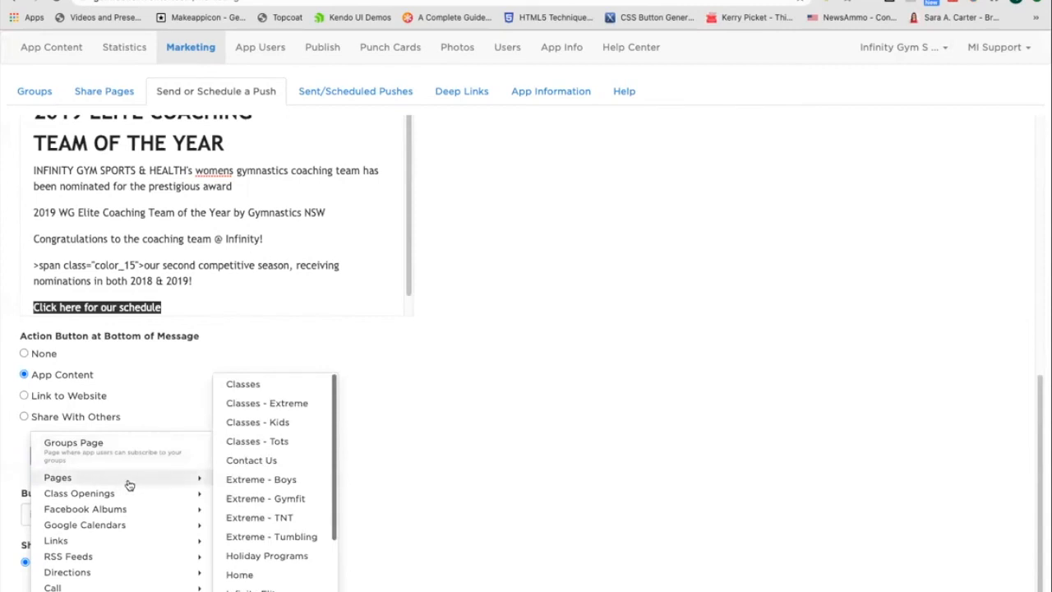
click(290, 487)
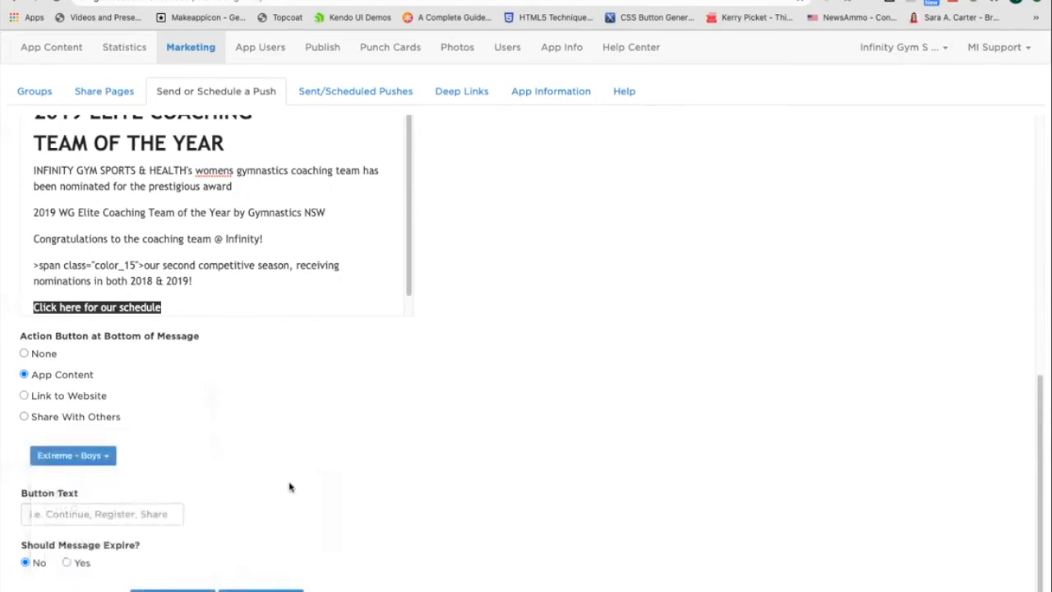
click(100, 513)
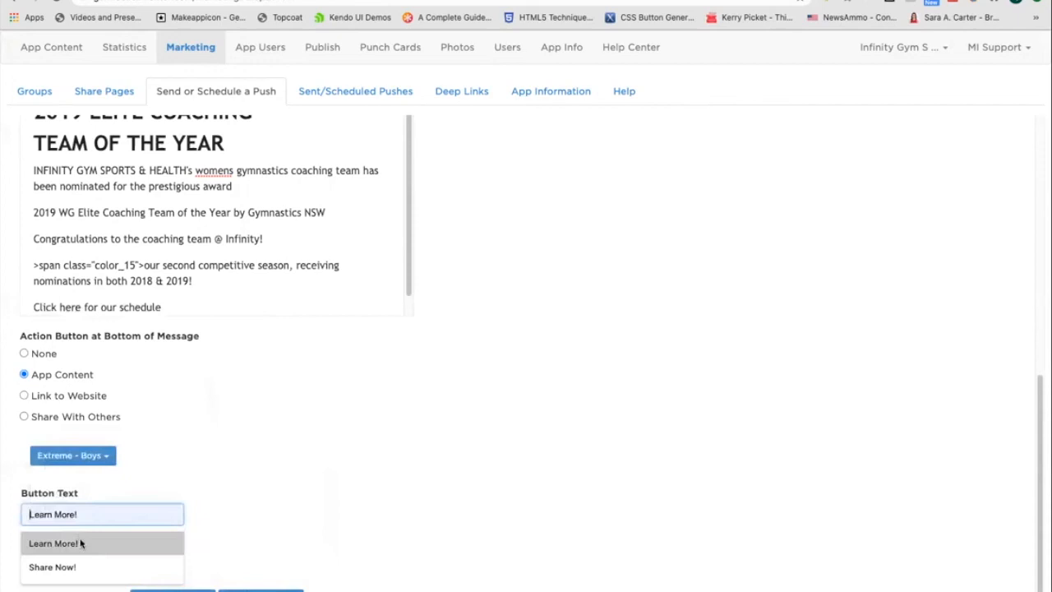
click(81, 543)
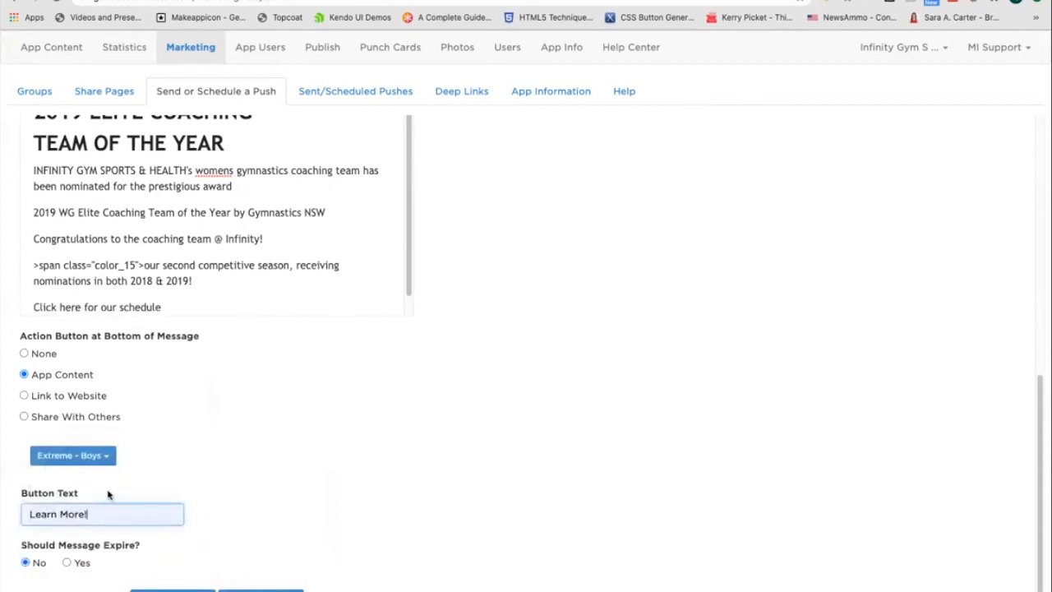
click(24, 397)
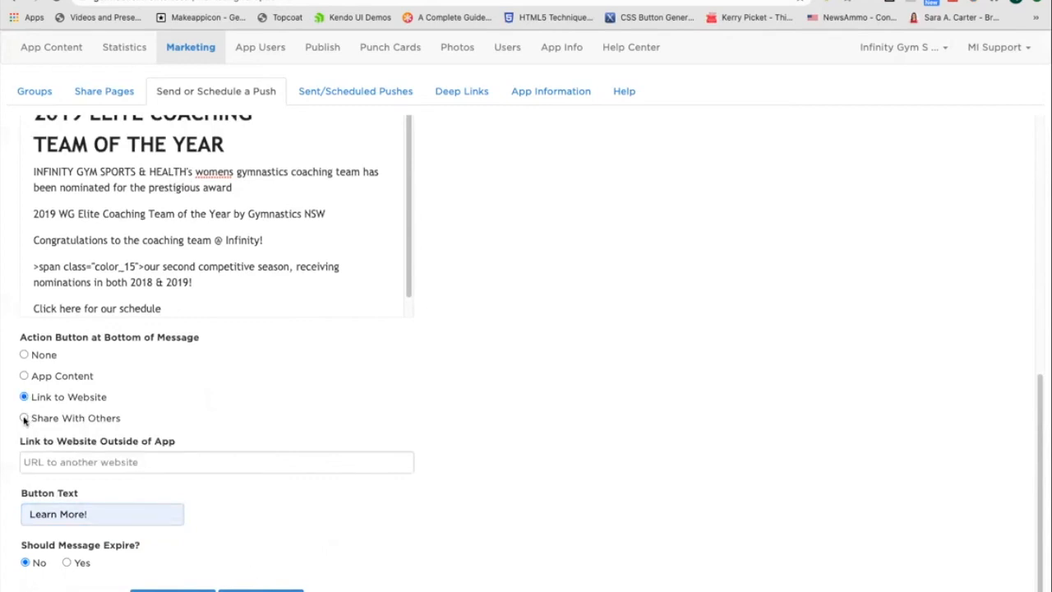
click(24, 418)
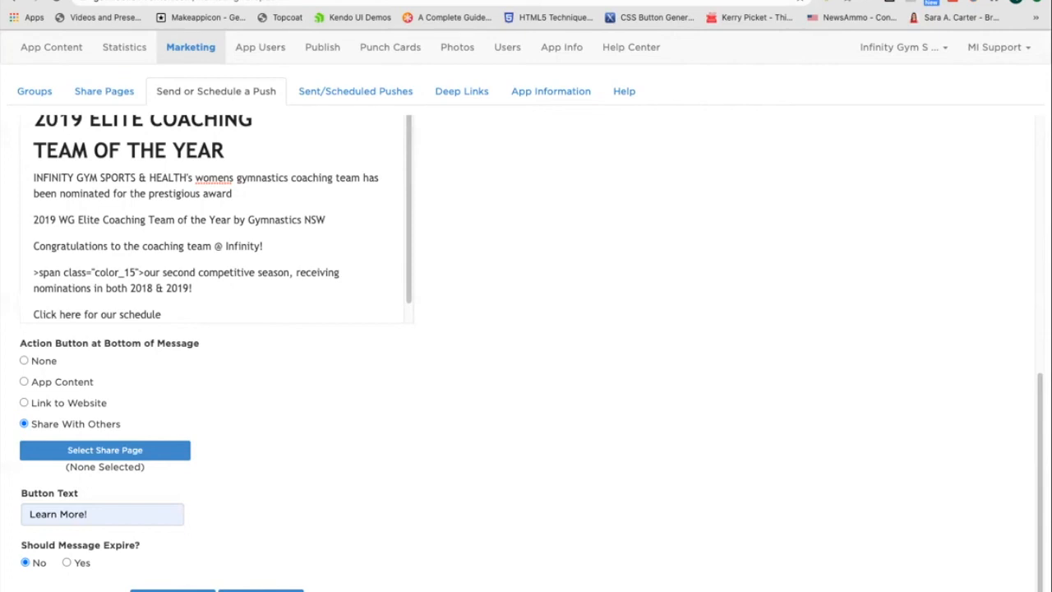
click(411, 0)
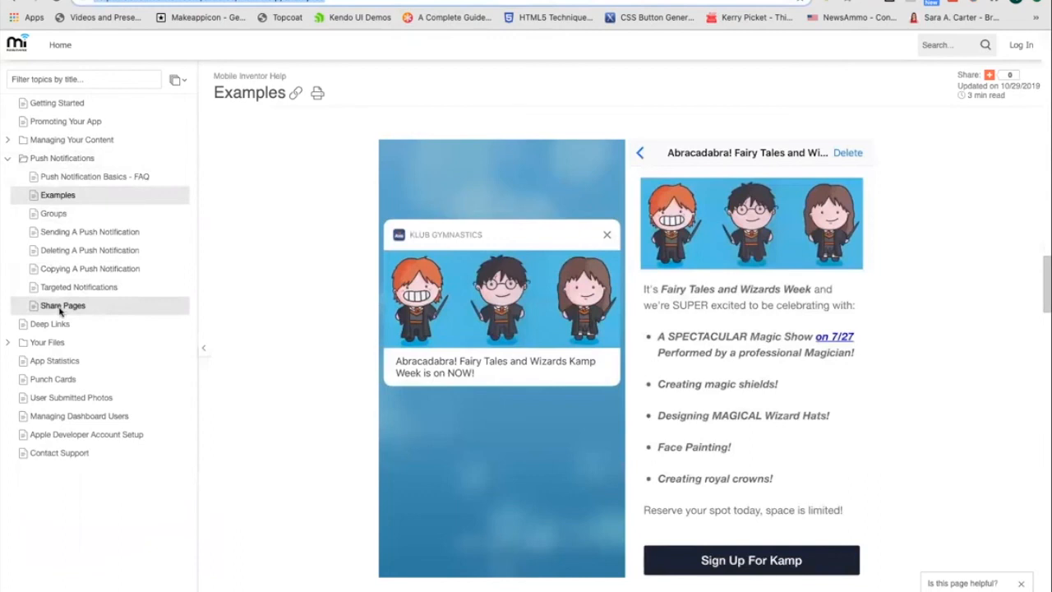
click(123, 0)
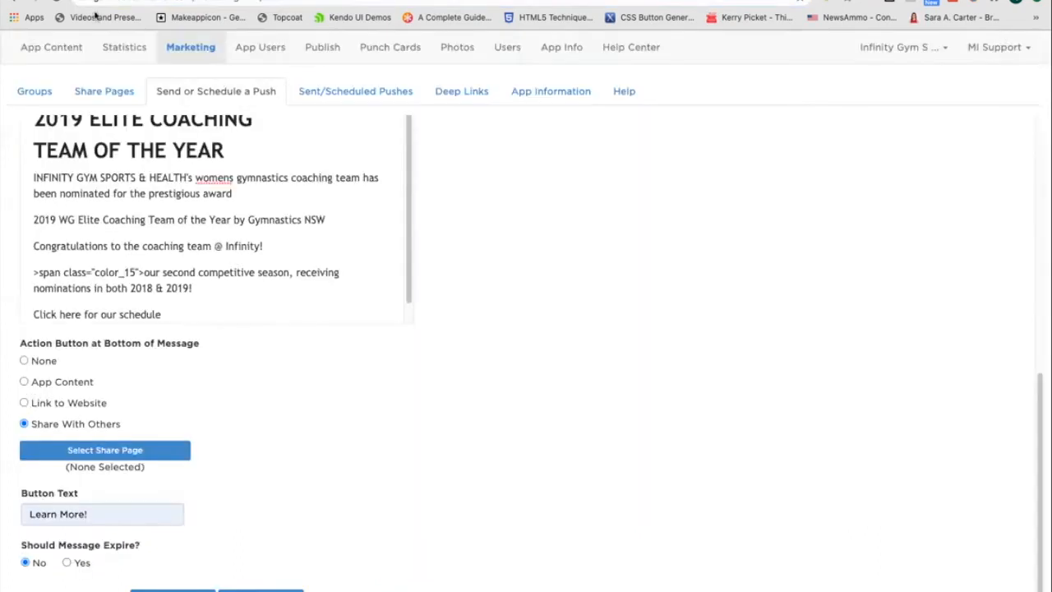
click(23, 382)
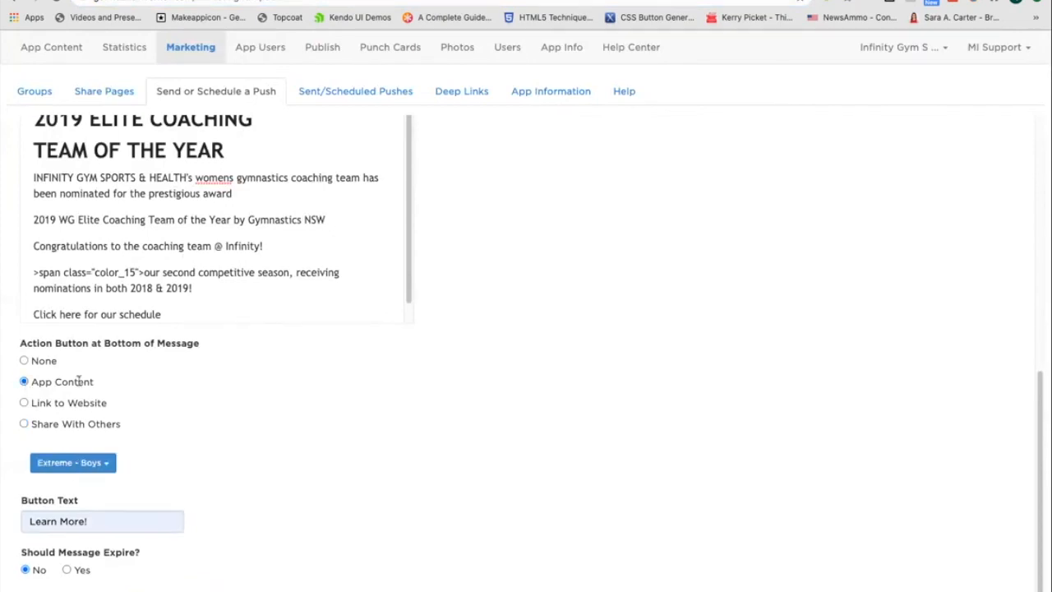
Proceed to the review page and look over the notification and message center preview.
click(87, 465)
click(168, 431)
scroll(137, 508, down, 1)
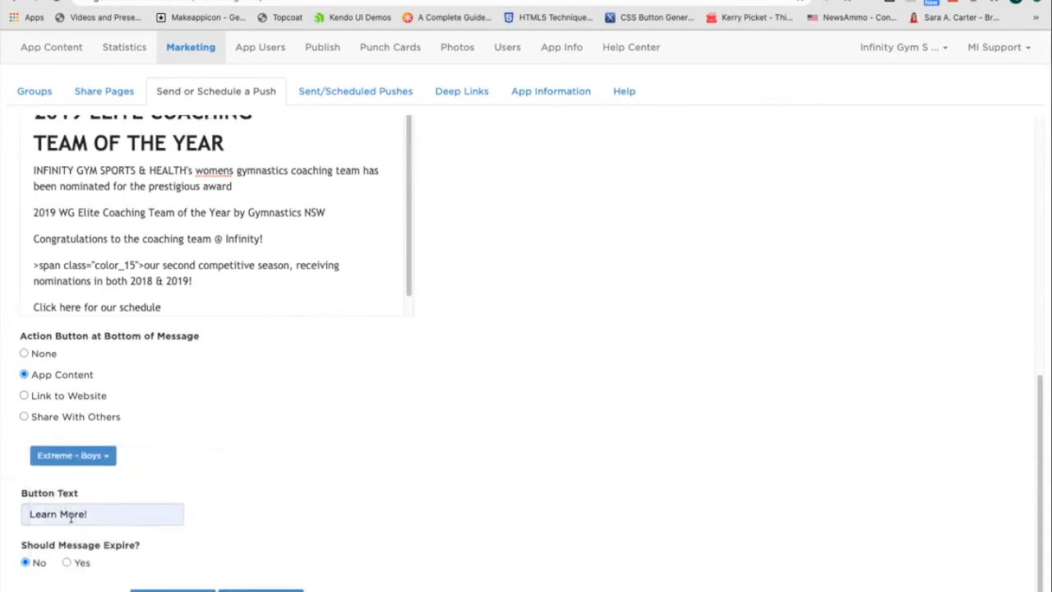
click(92, 516)
key(super+a)
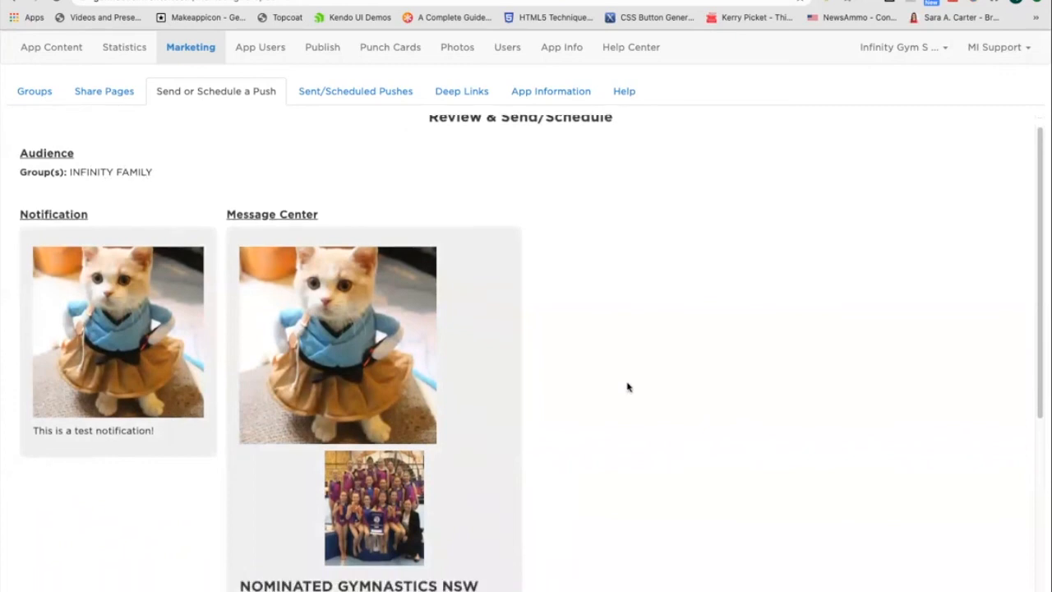
scroll(628, 386, down, 4)
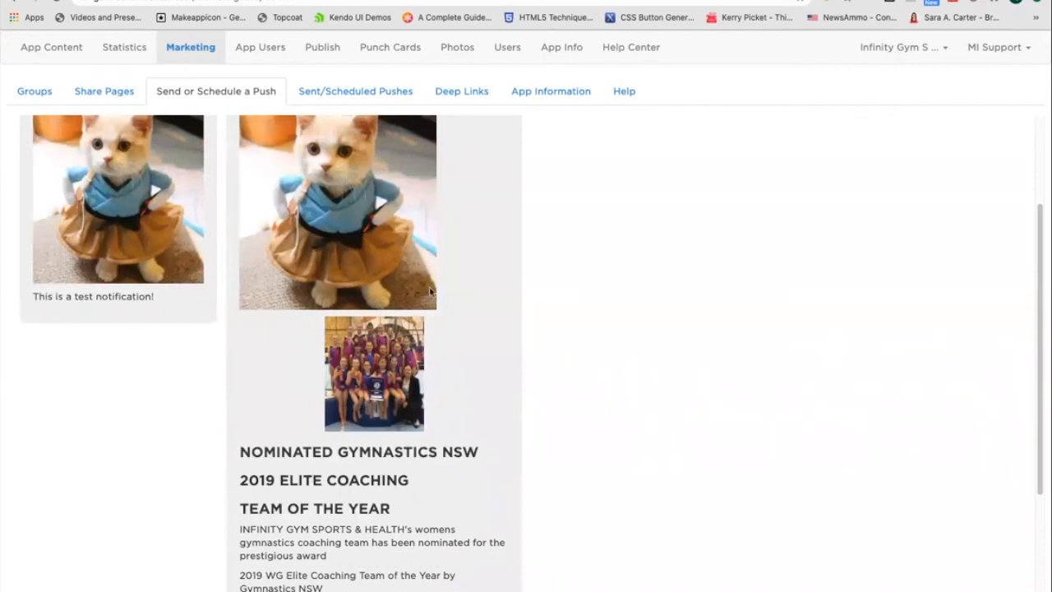
scroll(352, 451, down, 3)
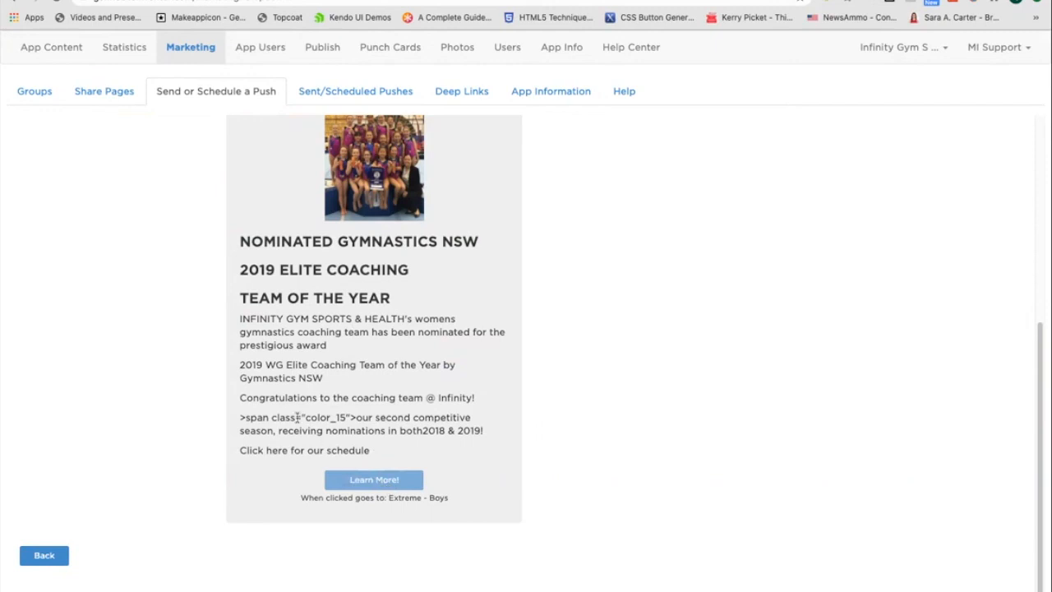
Return to the editor and delete the stray span class markup from the second competitive season paragraph.
drag(247, 417, 359, 428)
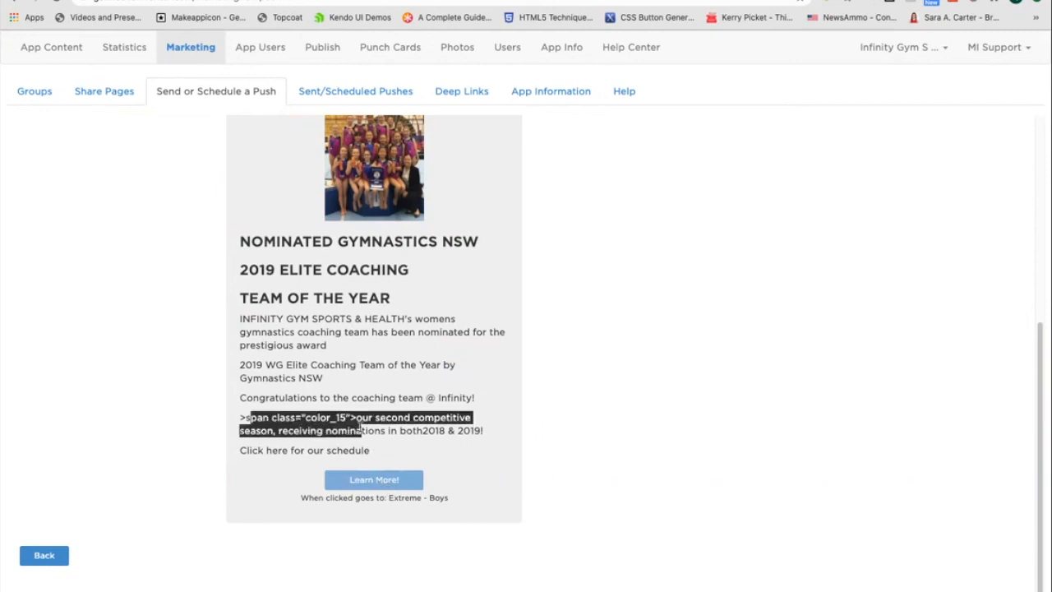
click(359, 427)
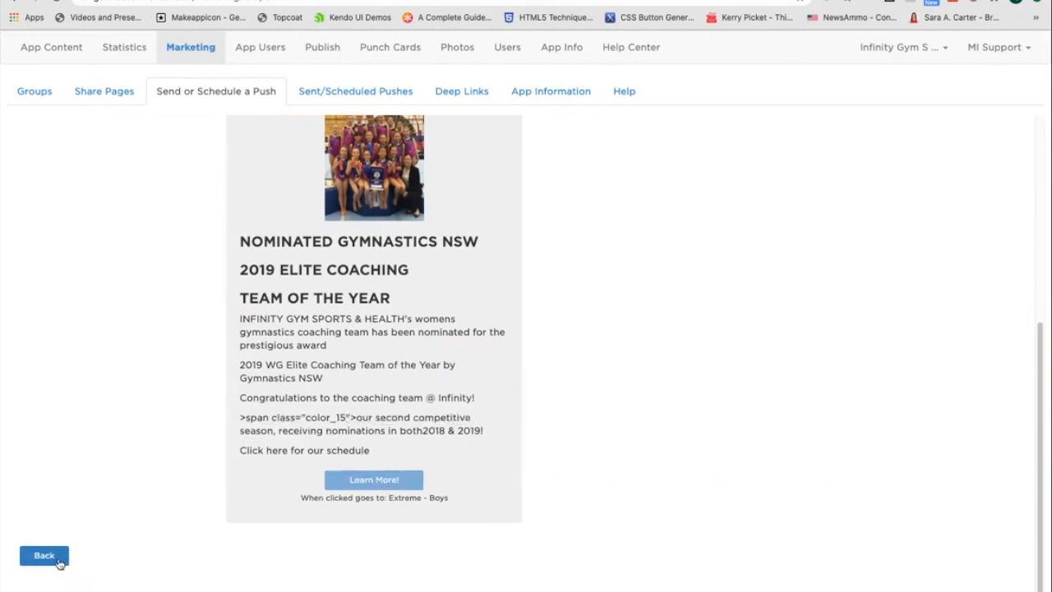
click(63, 555)
scroll(188, 493, down, 10)
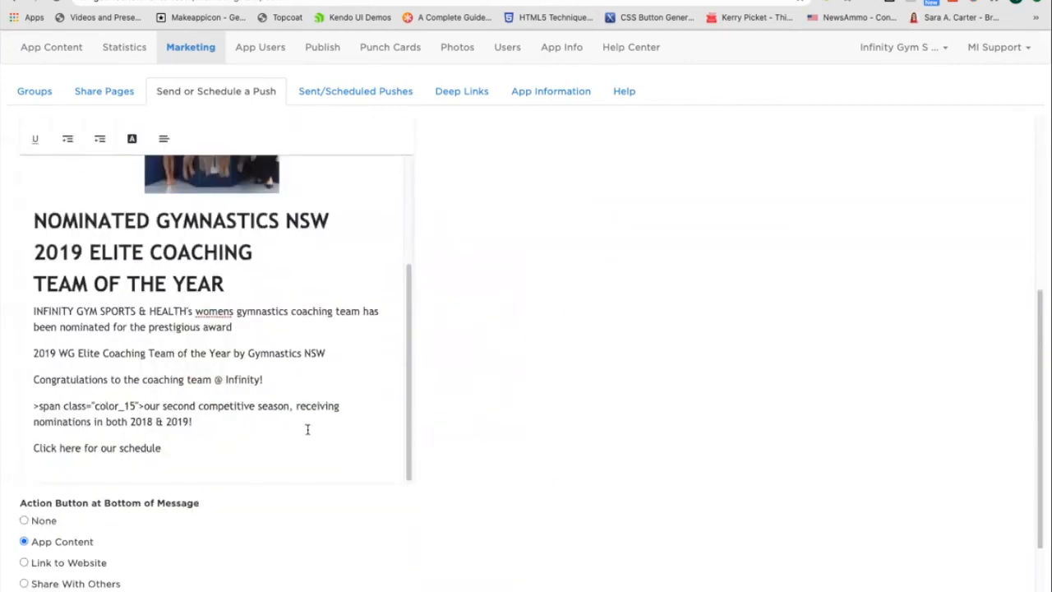
key(Up)
key(super+Right)
key(Right)
key(Delete)
key(Delete)
key(Delete)
key(Delete)
key(Delete)
key(Delete)
key(Delete)
key(Delete)
key(Delete)
key(Delete)
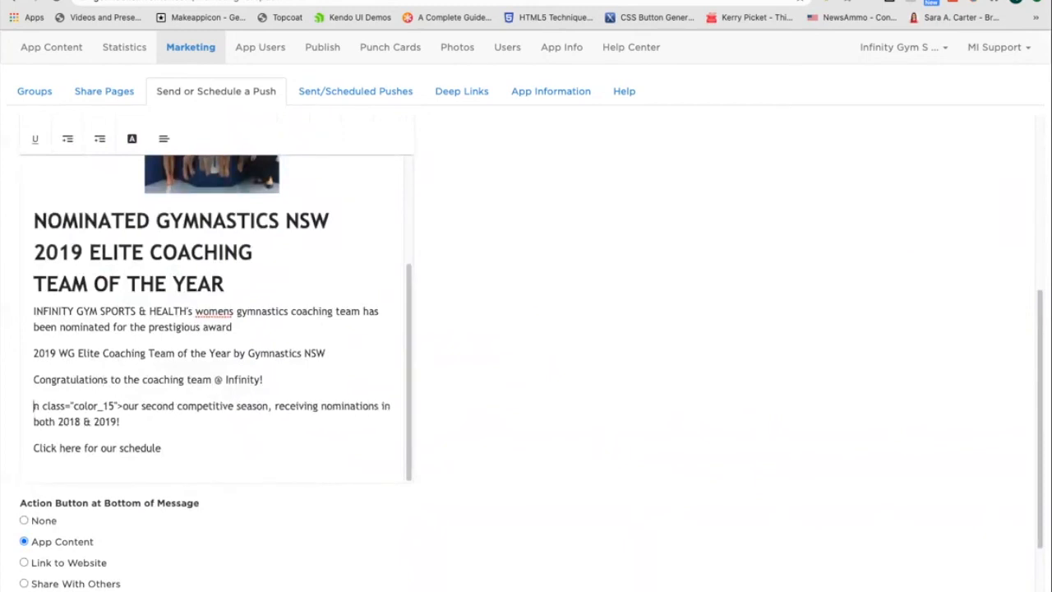
key(Delete)
key(Delete)
key(Delete)
key(Delete)
key(Delete)
key(Delete)
key(Delete)
key(Delete)
key(Delete)
key(Delete)
key(Delete)
key(Delete)
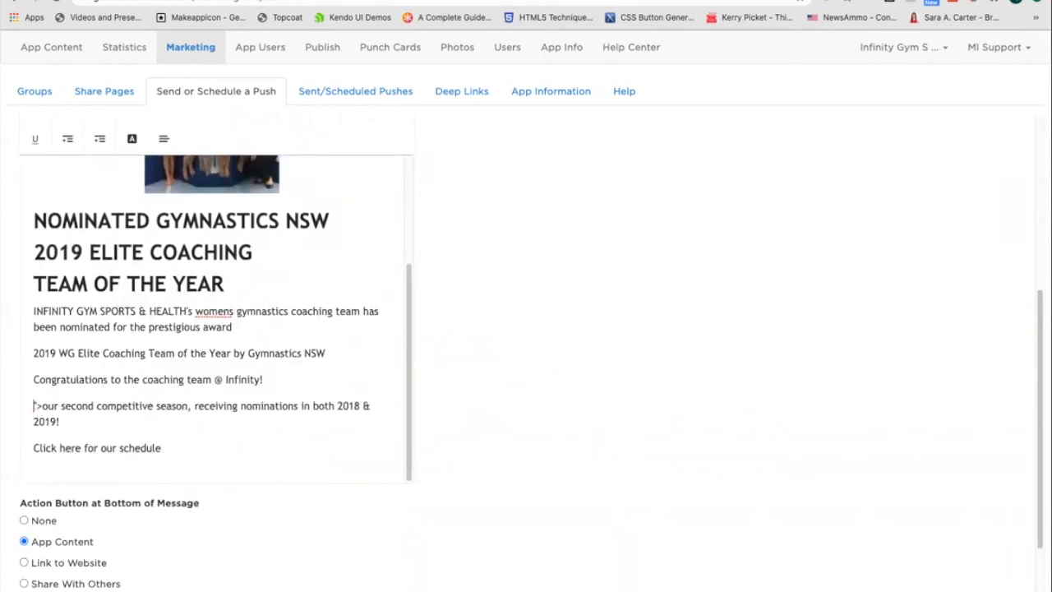
key(Delete)
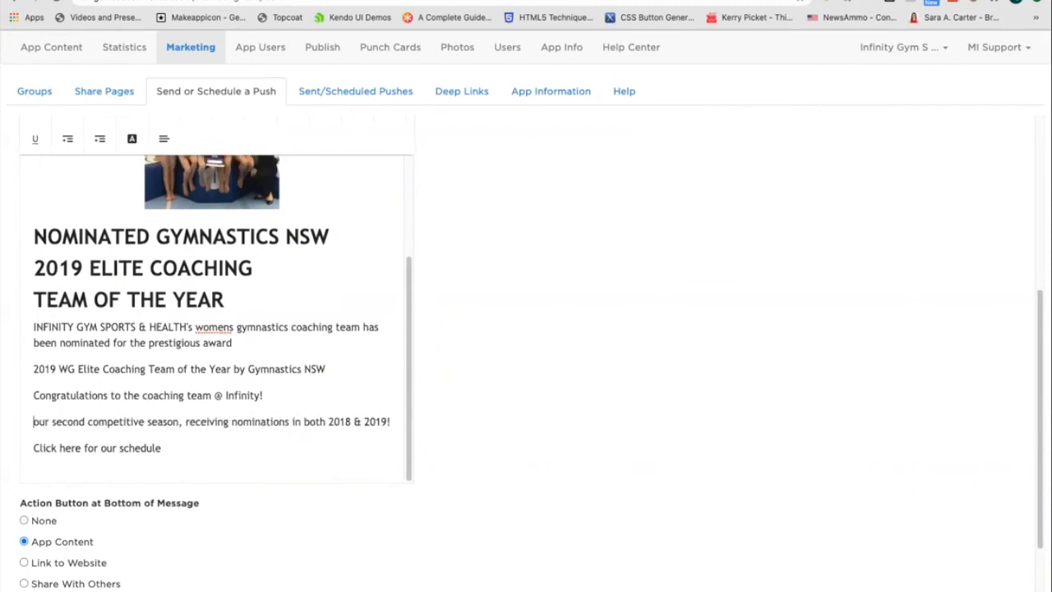
Schedule the notification to send later on 10/28/2020 at 01:52:36 PM.
scroll(238, 534, down, 3)
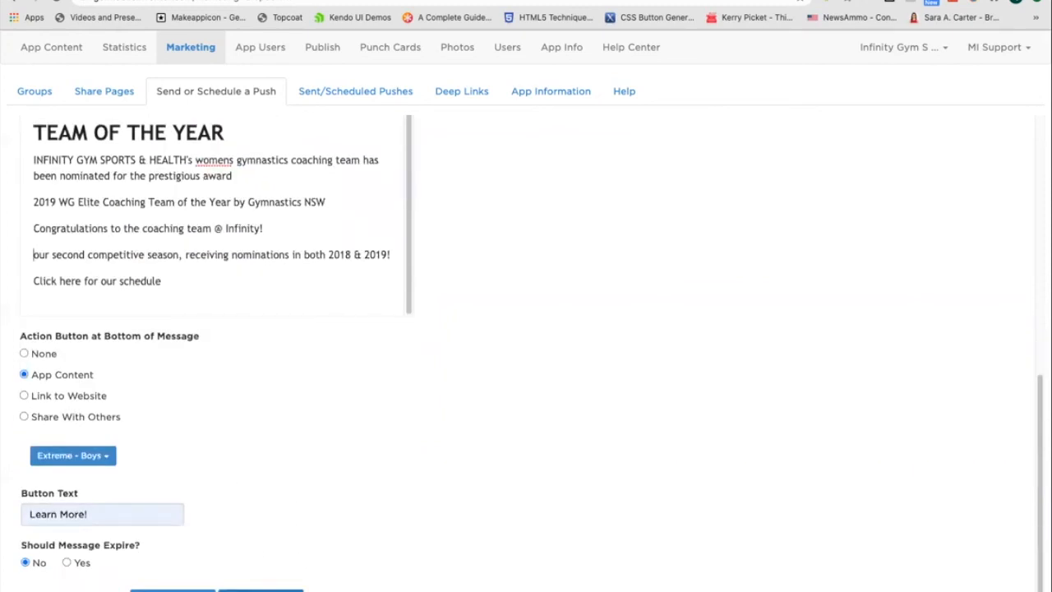
click(260, 590)
scroll(567, 467, down, 5)
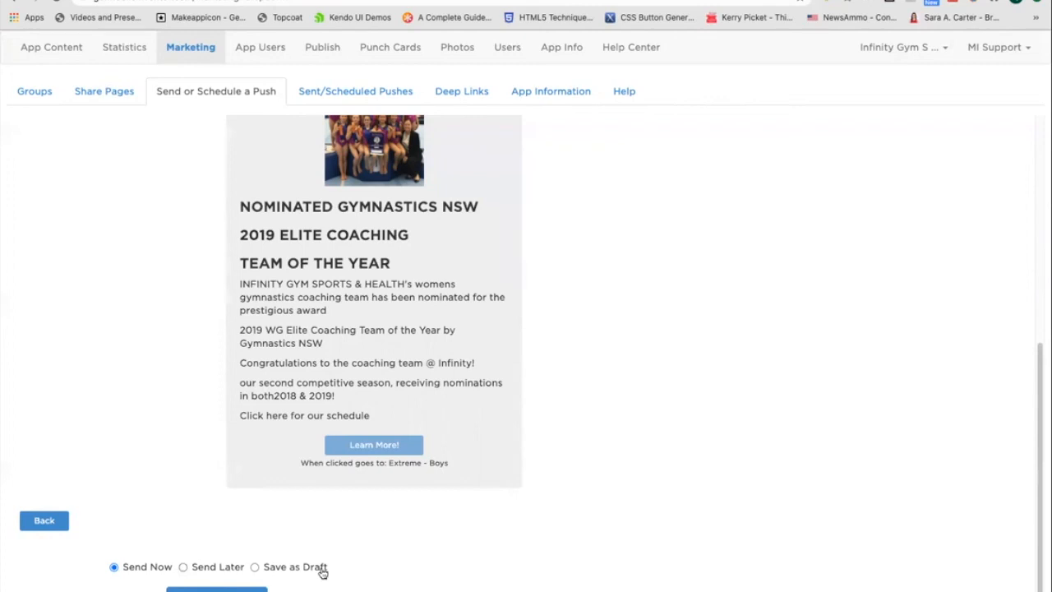
click(182, 567)
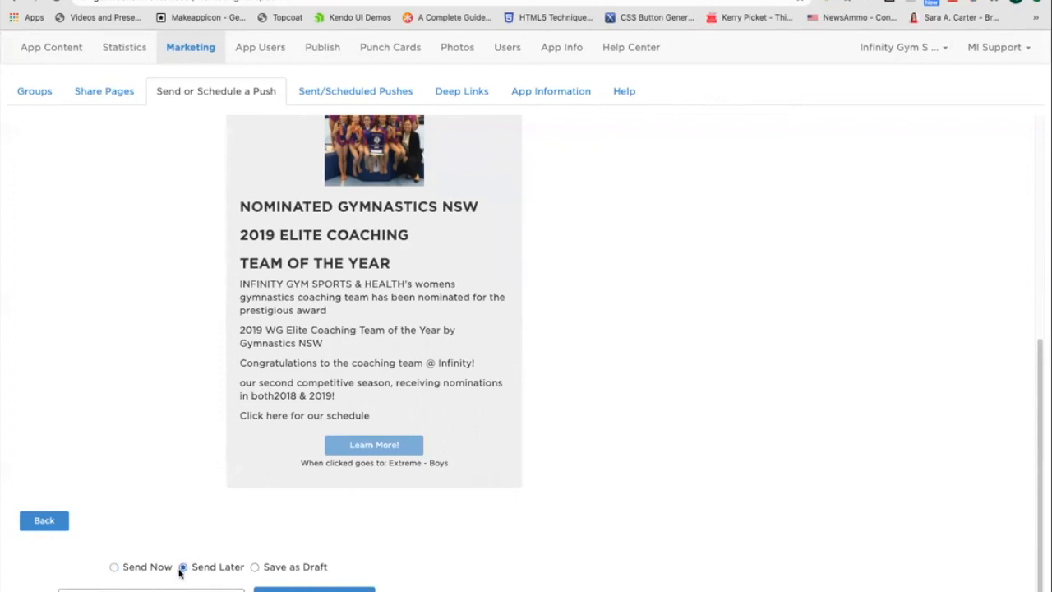
scroll(189, 565, down, 1)
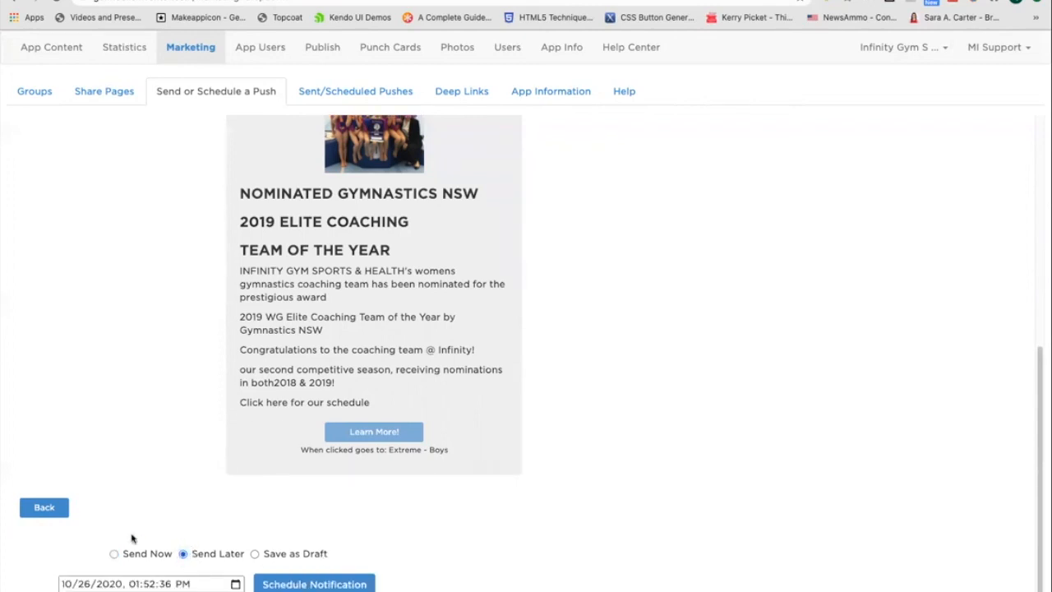
click(87, 584)
text(28)
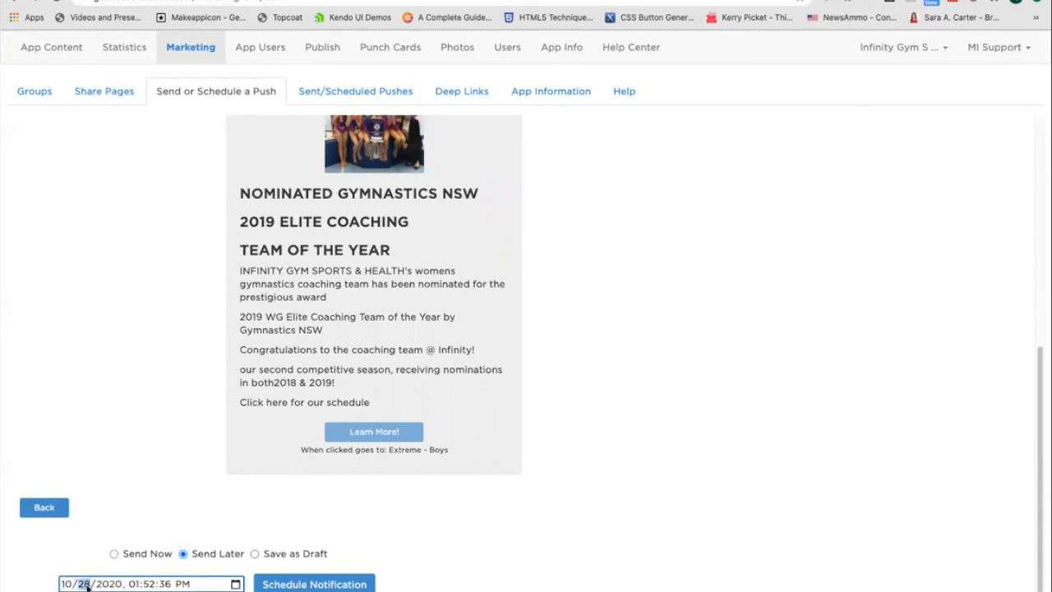
click(300, 583)
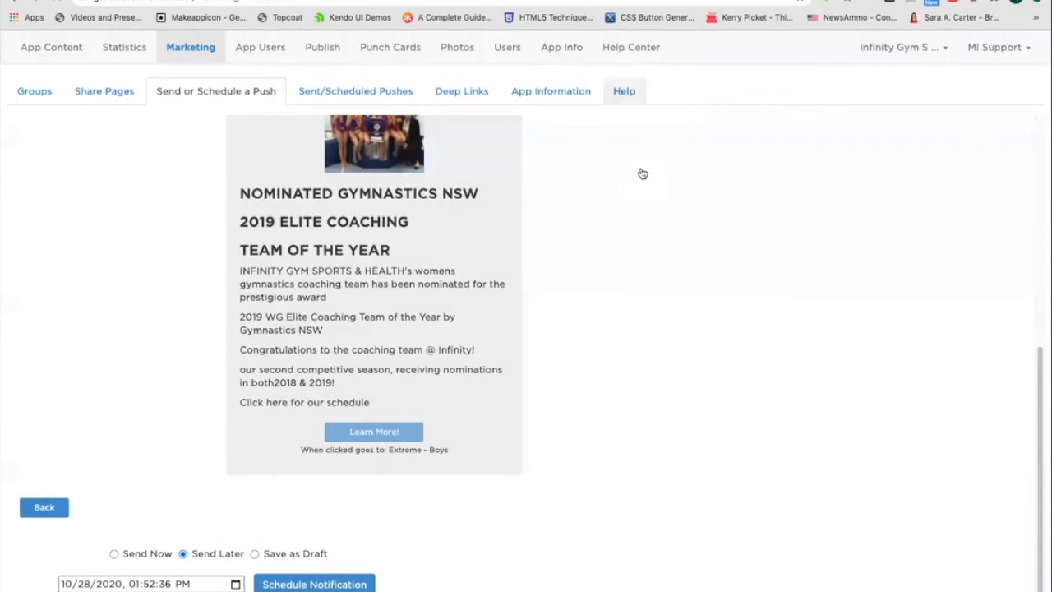
Delete the scheduled push from the sent and scheduled pushes list.
click(369, 95)
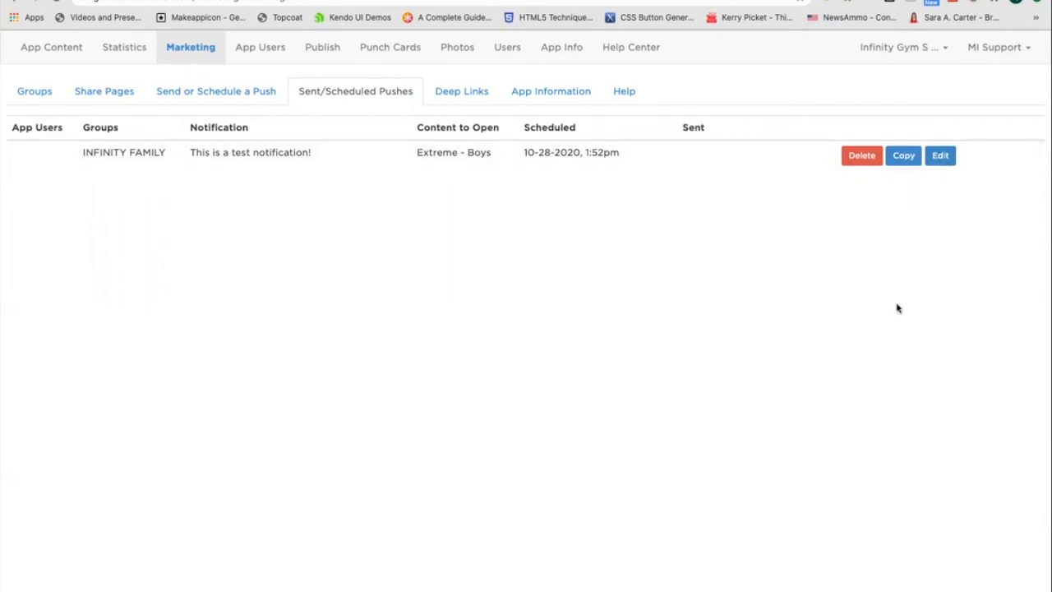
click(862, 155)
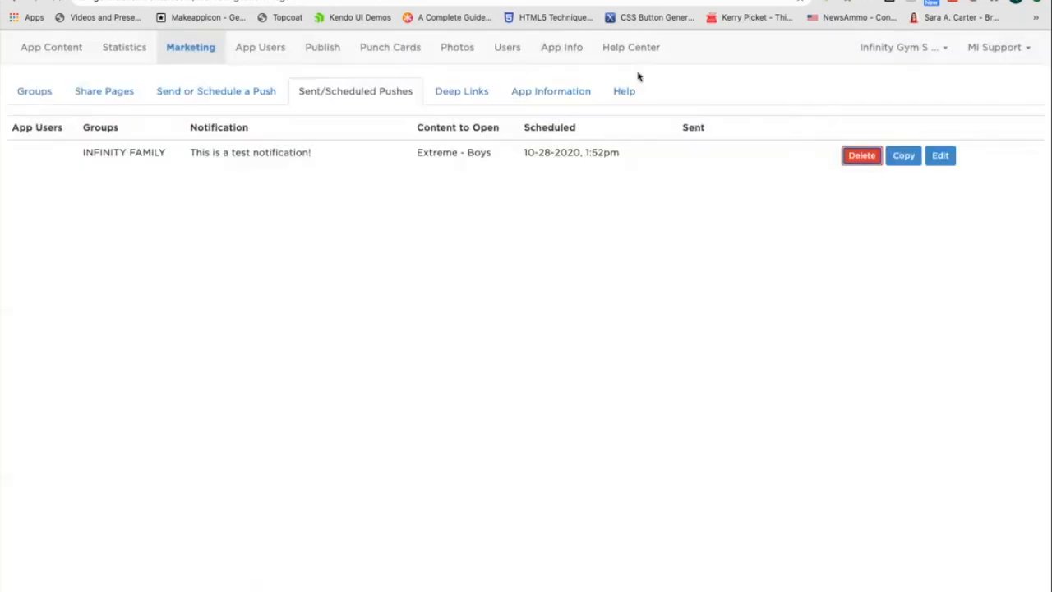
click(230, 88)
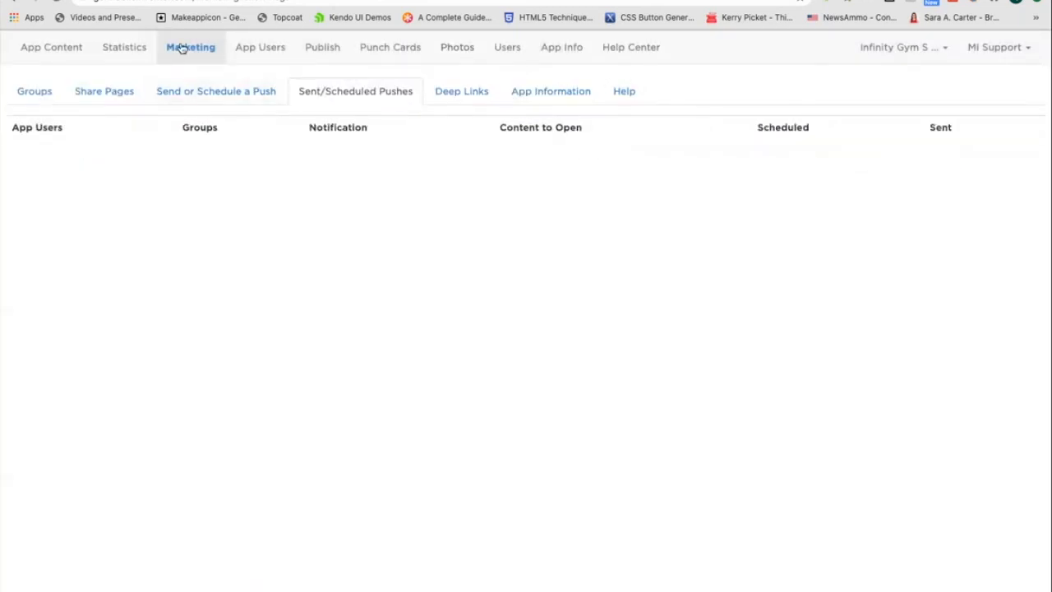